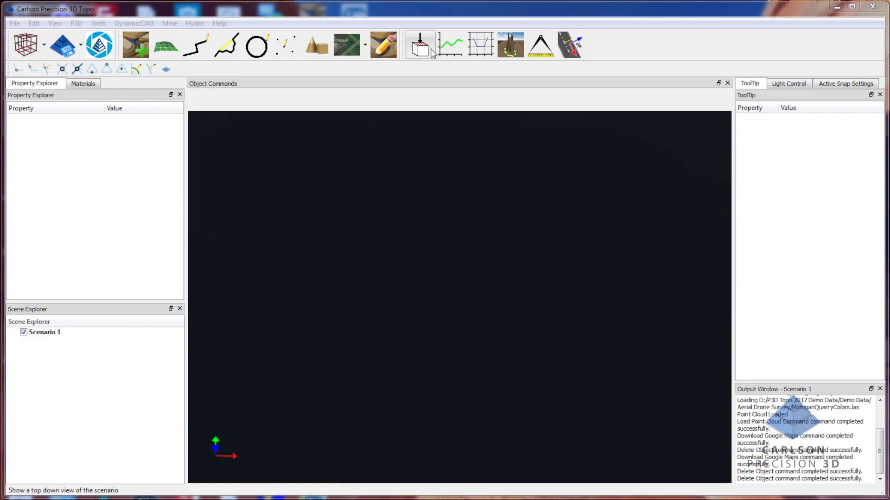
Step: Load the MichiganQuarryColors point cloud with a point thinning factor of 10
click(513, 50)
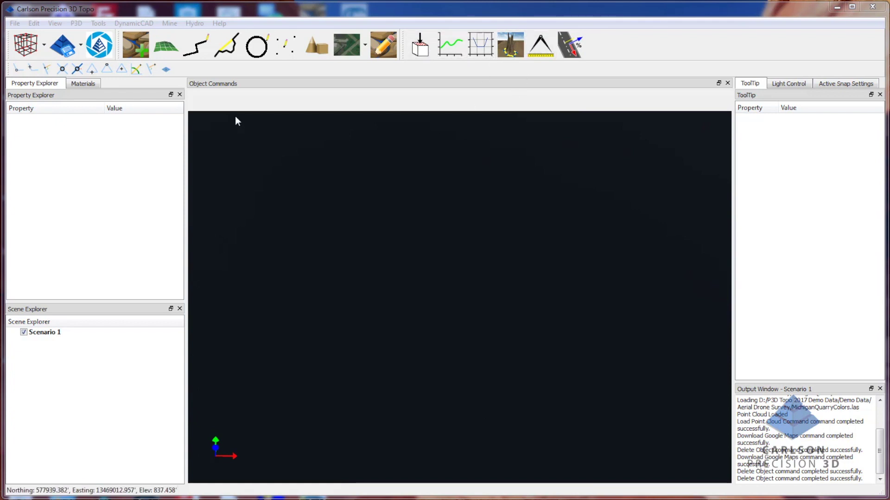
click(34, 47)
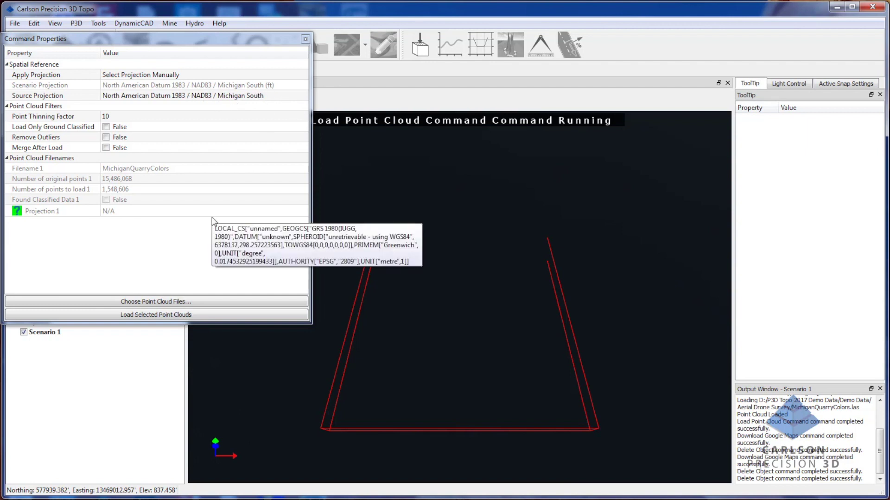
click(206, 315)
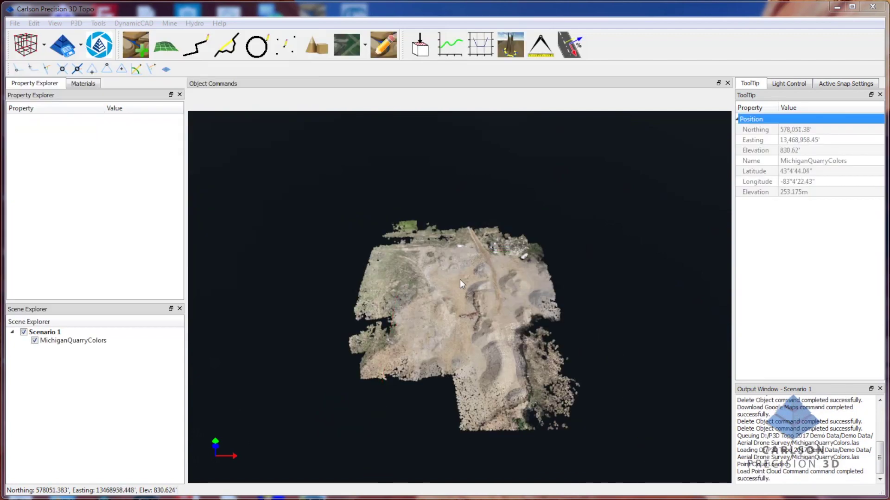
Step: Zoom and orbit the quarry cloud, then bring up the Download Google Maps settings
scroll(463, 249, up, 5)
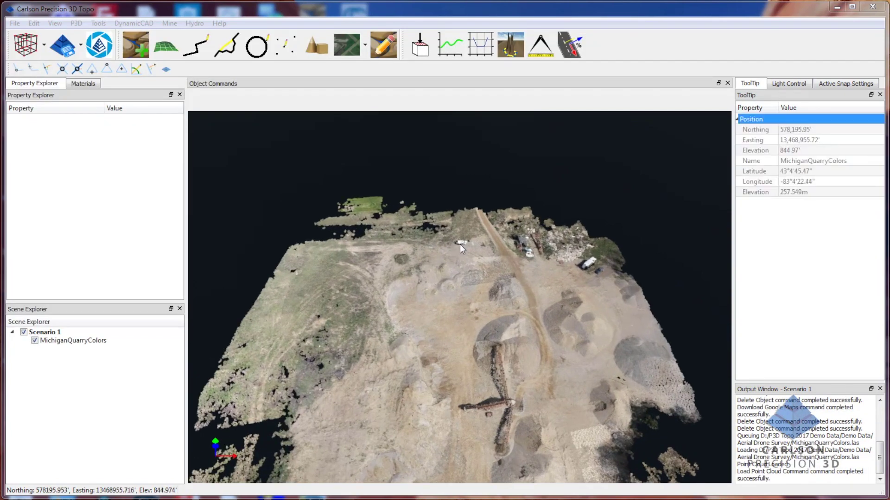
mouse_move(493, 277)
mouse_down()
mouse_move(525, 297)
mouse_move(512, 298)
mouse_move(511, 285)
mouse_move(513, 303)
mouse_move(503, 273)
mouse_up()
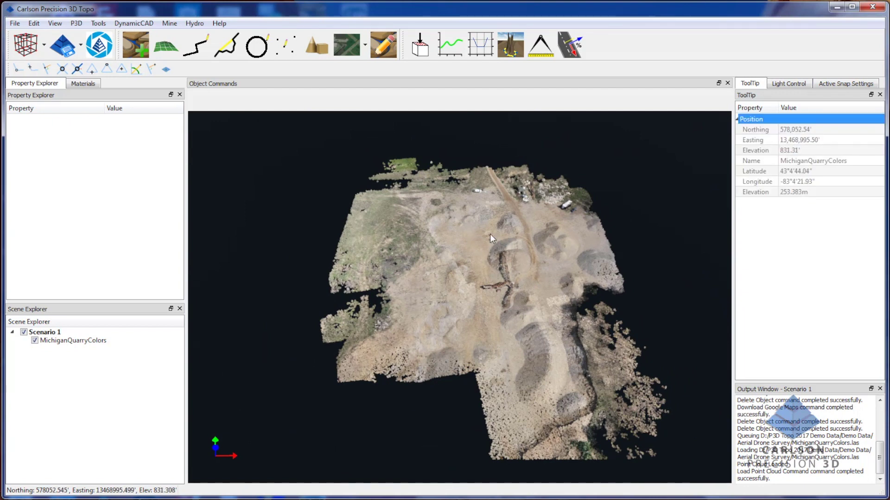
click(351, 49)
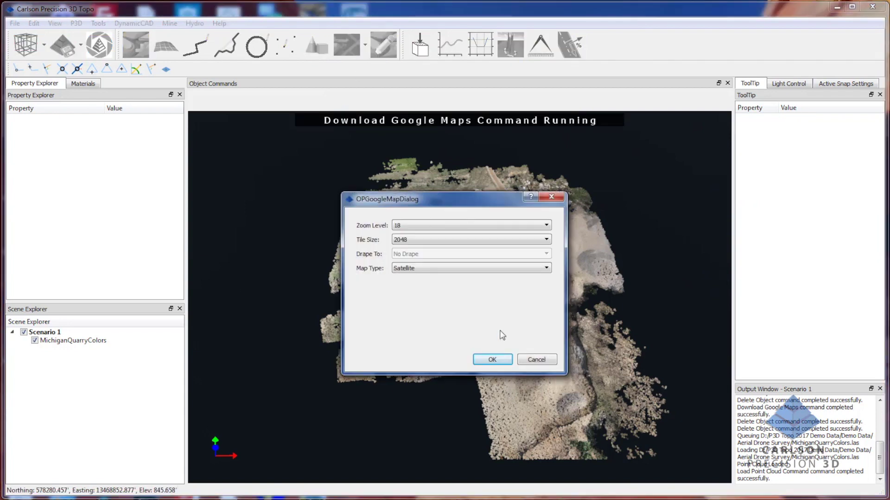
Step: Download the satellite imagery at the default settings and frame it over the quarry
click(494, 361)
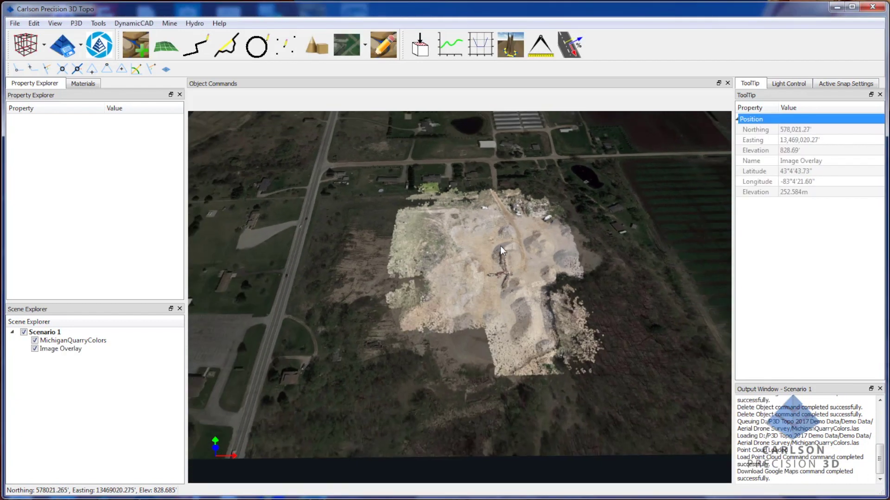
scroll(501, 246, down, 2)
middle_drag(499, 252, 512, 327)
scroll(494, 321, up, 3)
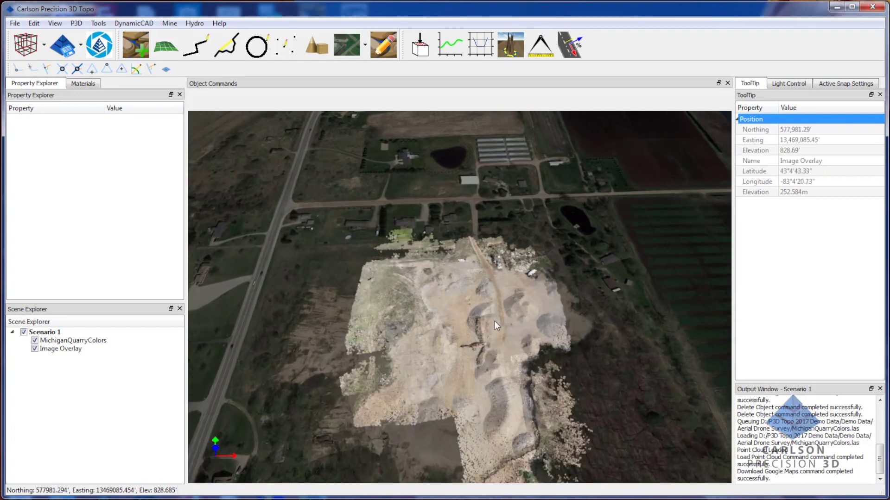
scroll(494, 321, up, 2)
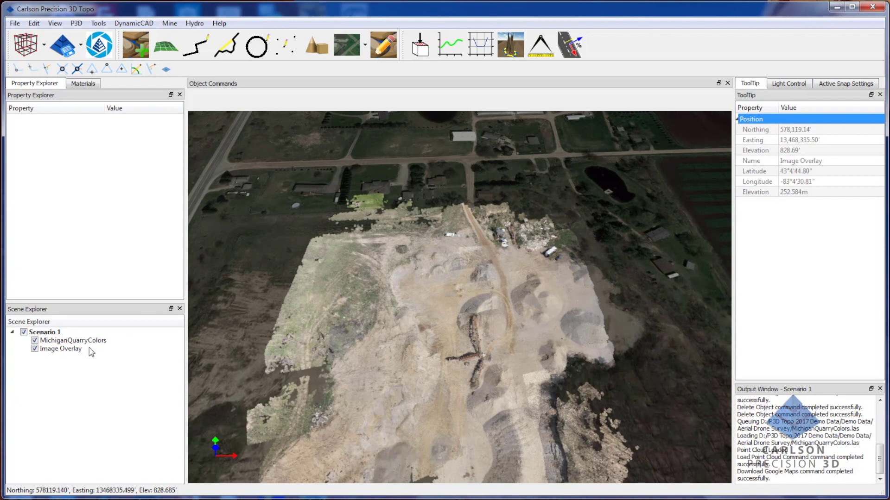
Step: Compare the imagery by toggling the quarry cloud, leave it visible, and zoom onto a pile
click(35, 341)
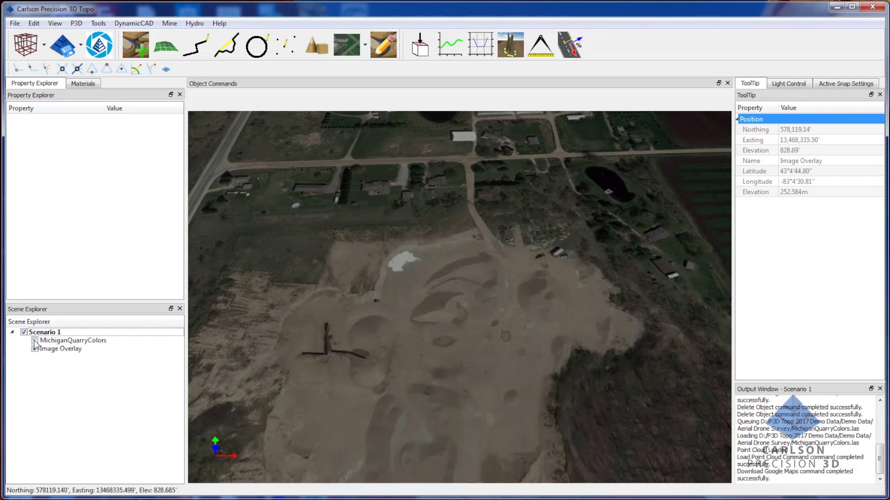
click(35, 341)
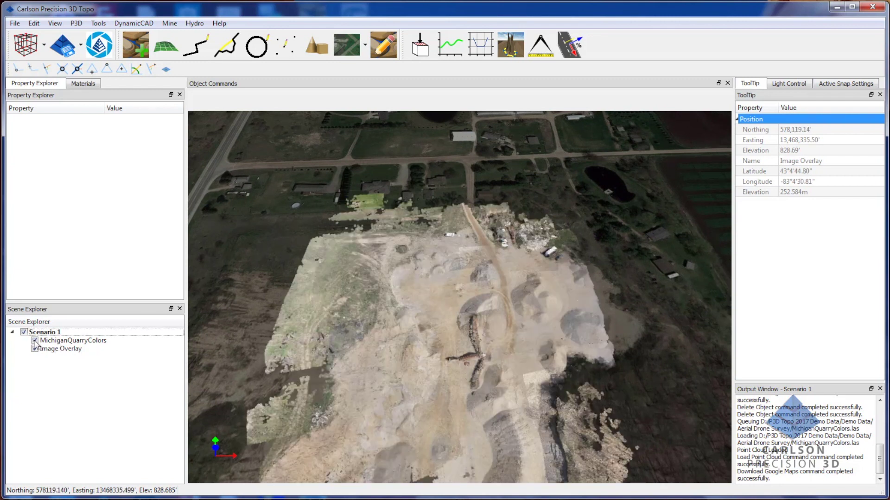
click(35, 341)
click(35, 341)
click(35, 341)
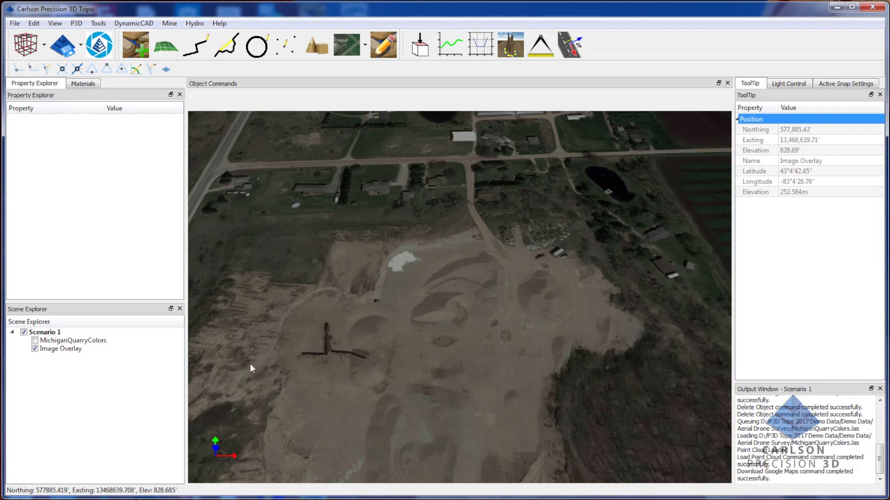
click(35, 340)
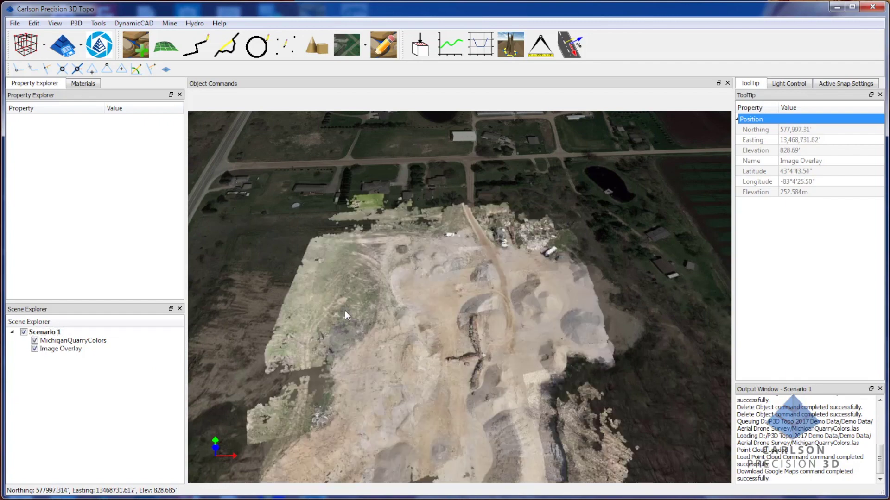
scroll(486, 269, up, 6)
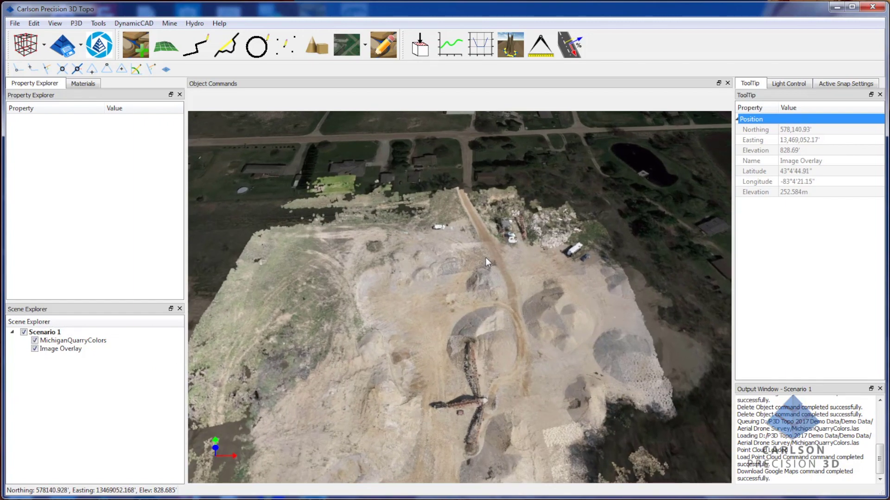
scroll(484, 279, up, 2)
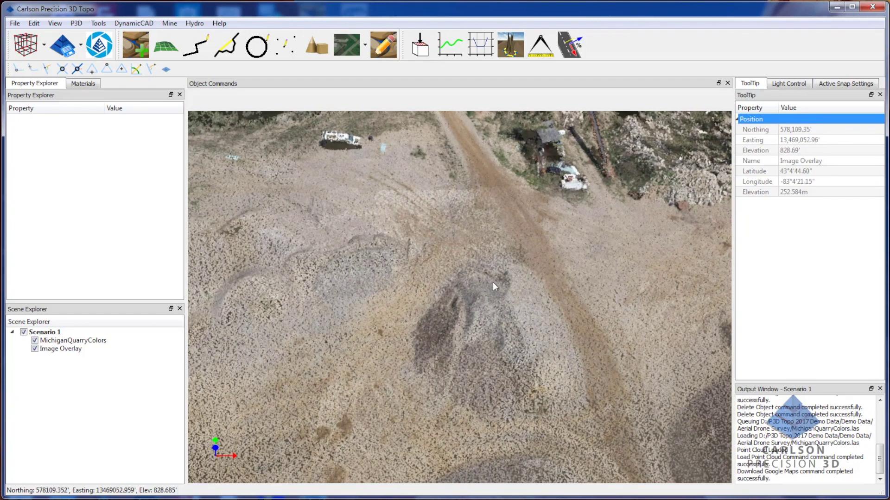
Step: Colour MichiganQuarryColors By Contour and Elevation with a 2-foot contour step, viewed obliquely
scroll(510, 303, up, 2)
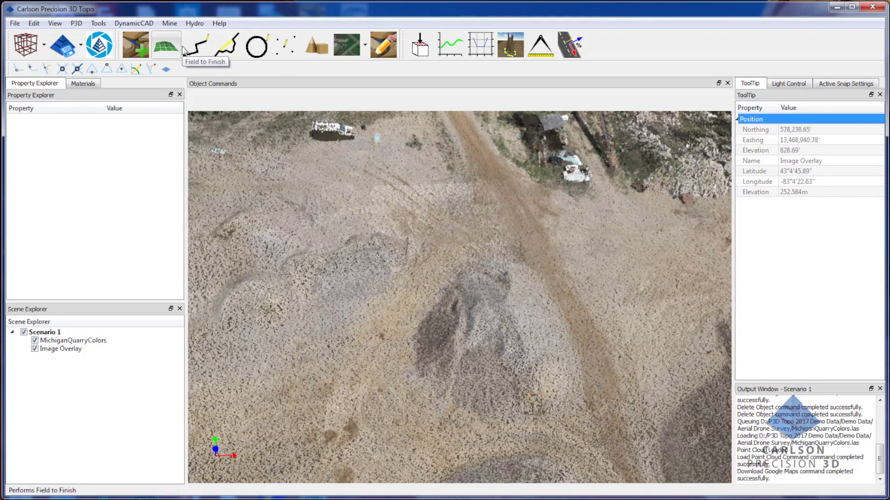
click(100, 341)
click(128, 163)
click(129, 162)
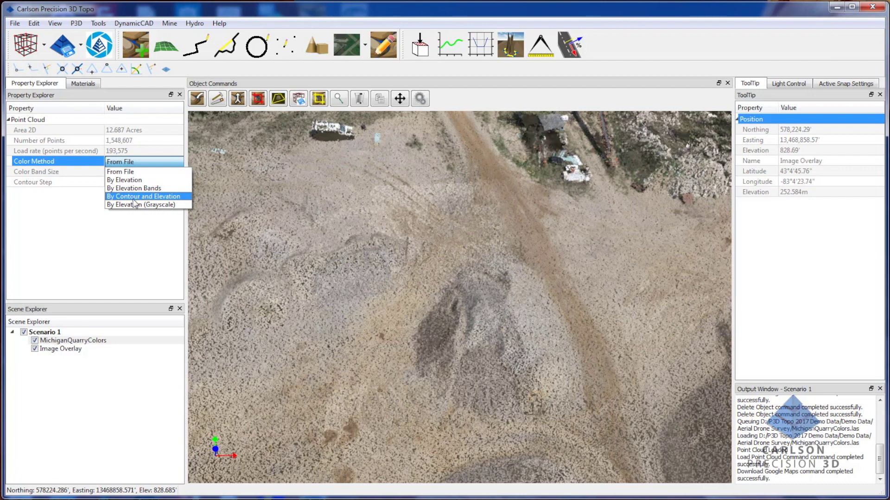
click(134, 197)
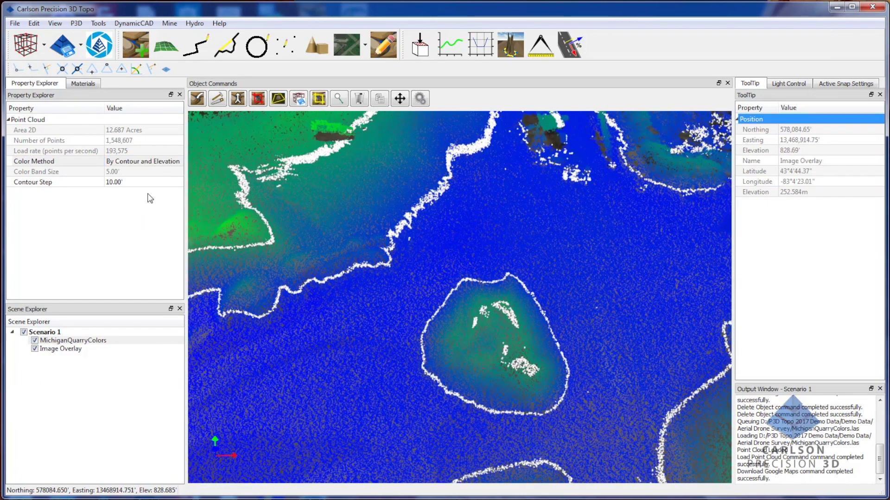
click(138, 182)
text(2)
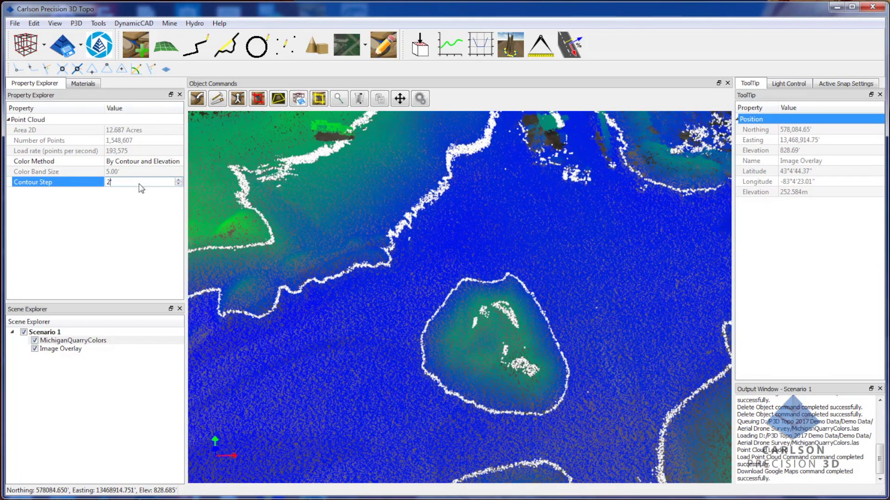
key(Return)
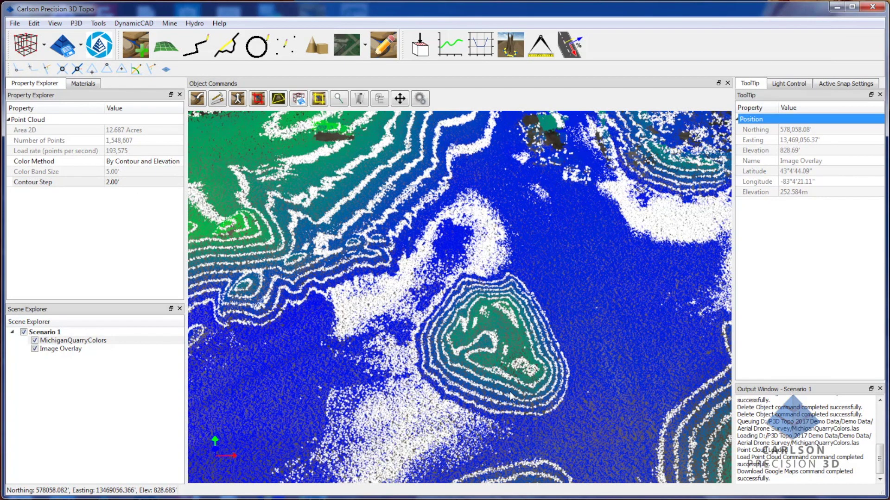
middle_drag(510, 393, 531, 326)
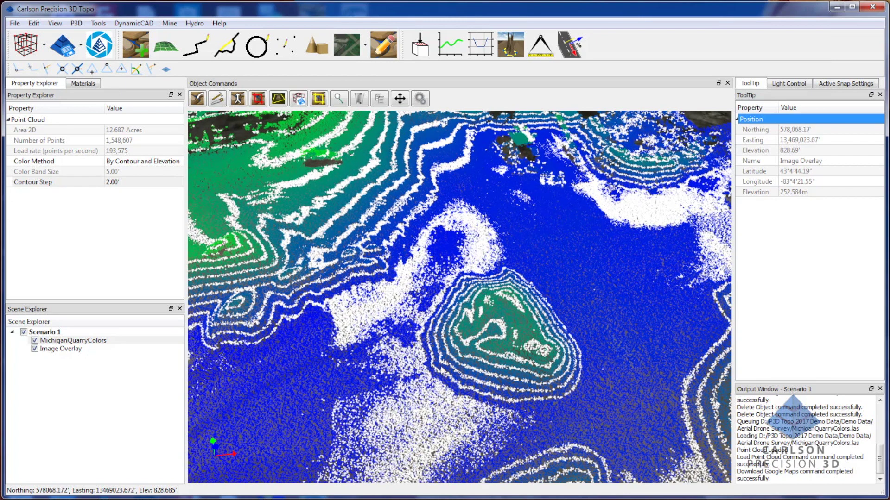
Step: Draw a closed 12-segment, 209.20' polyline around the contoured stockpile
click(197, 46)
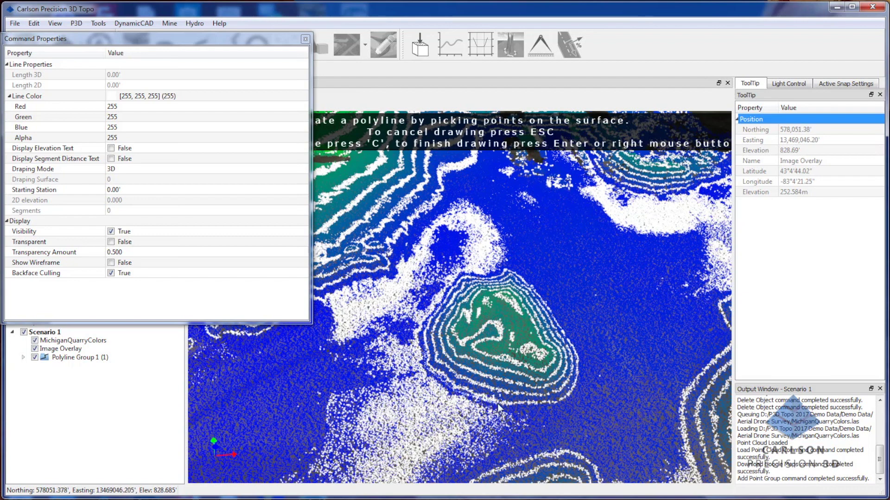
scroll(498, 407, up, 2)
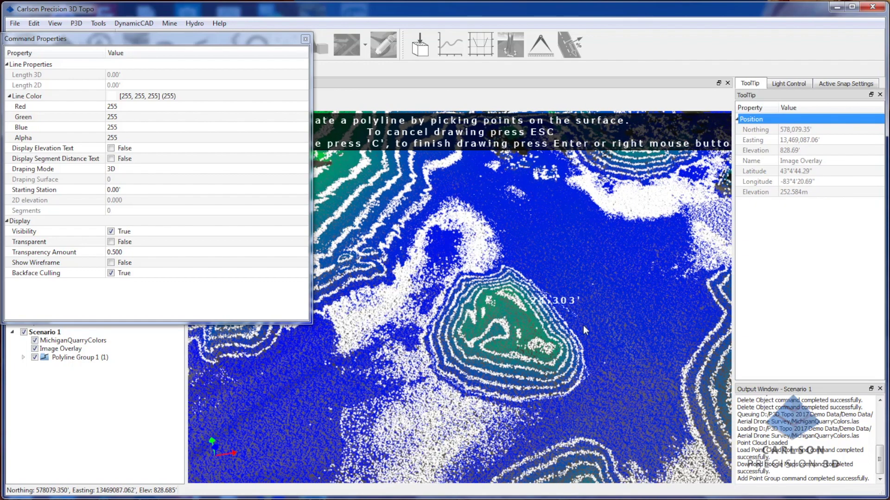
middle_drag(584, 330, 533, 334)
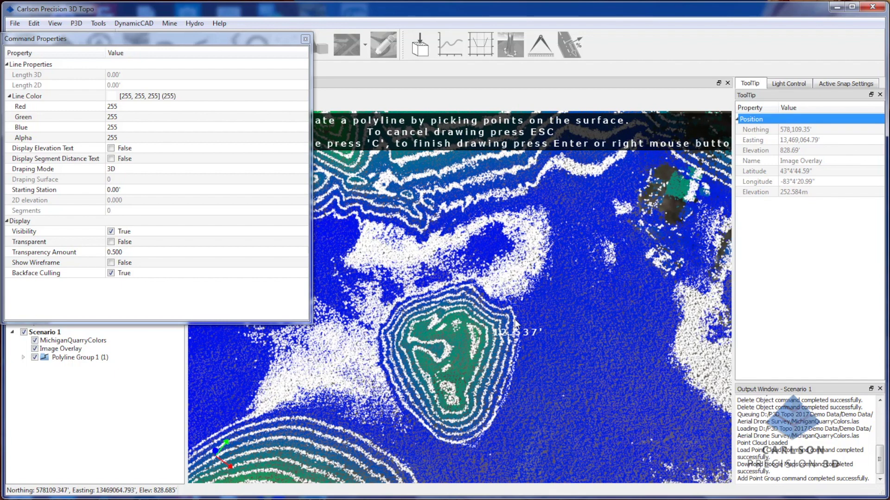
key(c)
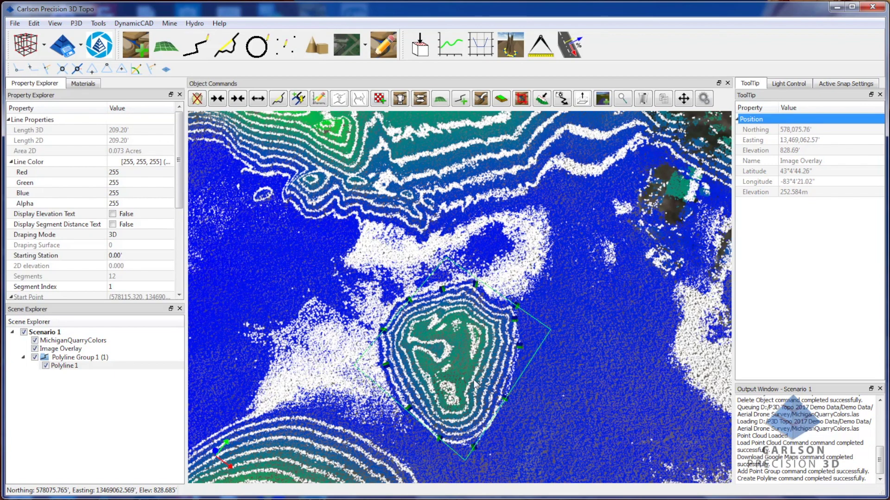
middle_drag(463, 369, 490, 348)
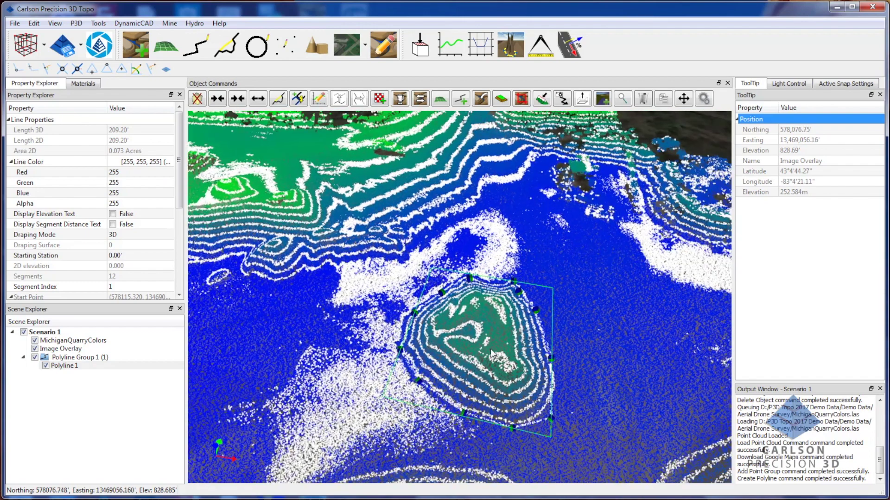
click(85, 341)
Step: Switch the point cloud's Color Method back to From File
click(154, 162)
click(155, 162)
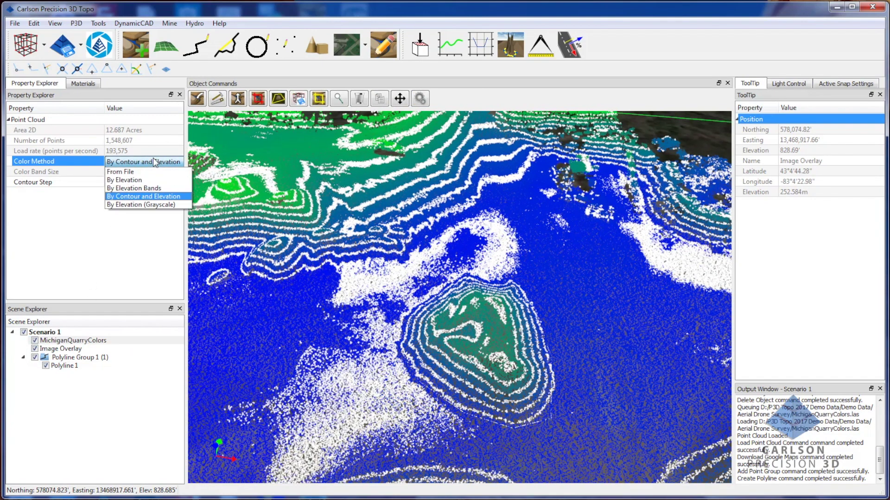
click(120, 172)
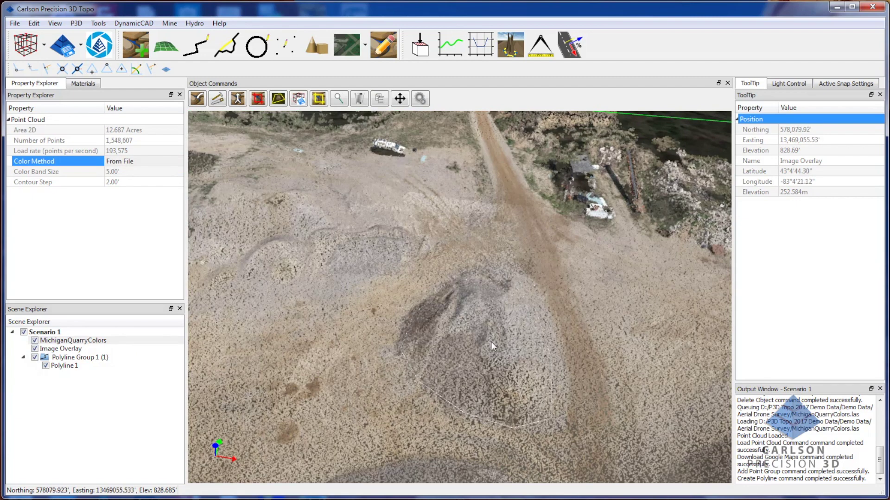
scroll(491, 341, up, 2)
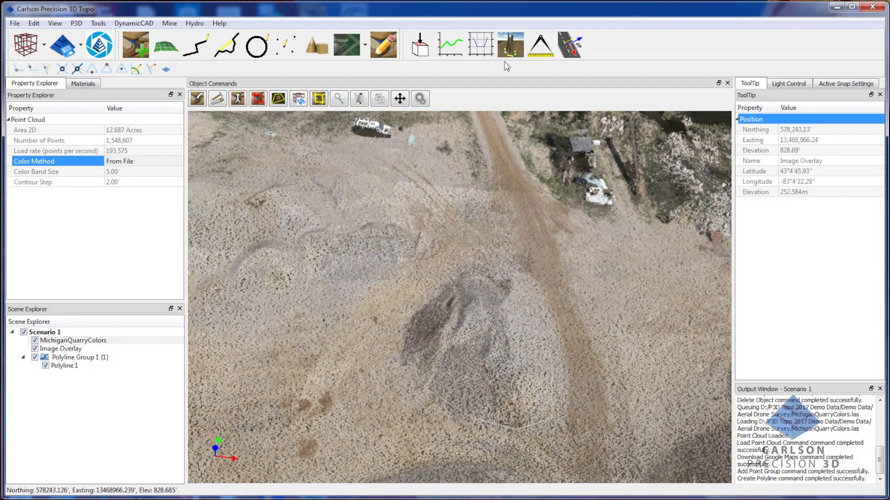
Step: Compute the volume between the point cloud and the polyline boundary: 28703.899 ft³ fill
click(510, 47)
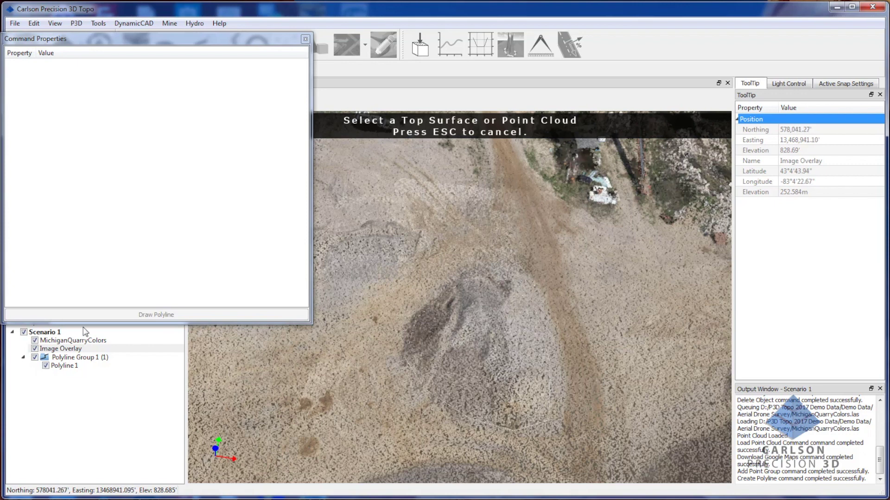
click(88, 341)
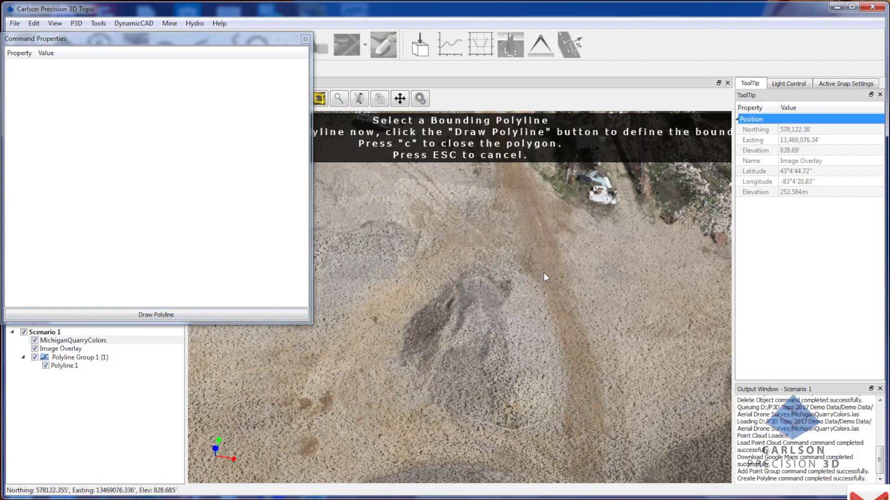
click(507, 299)
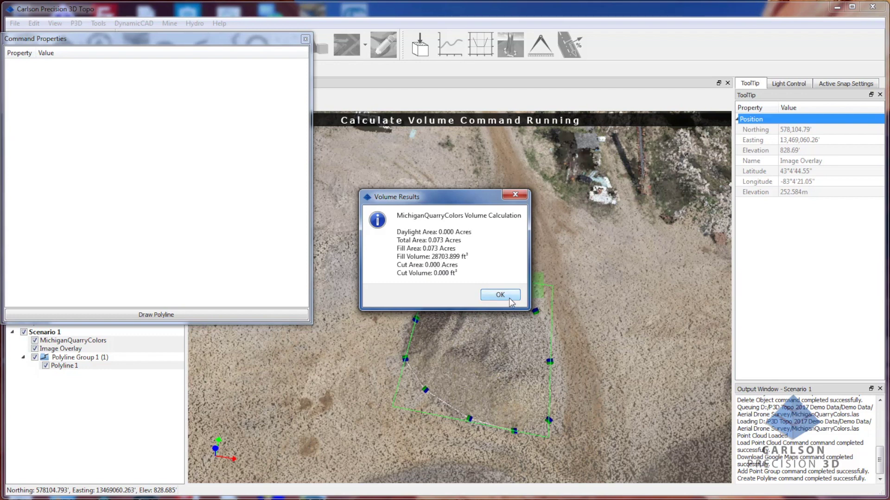
Step: Close Volume Results, review the log lines, and hide MichiganQuarryColors to reveal the volume surface
click(500, 295)
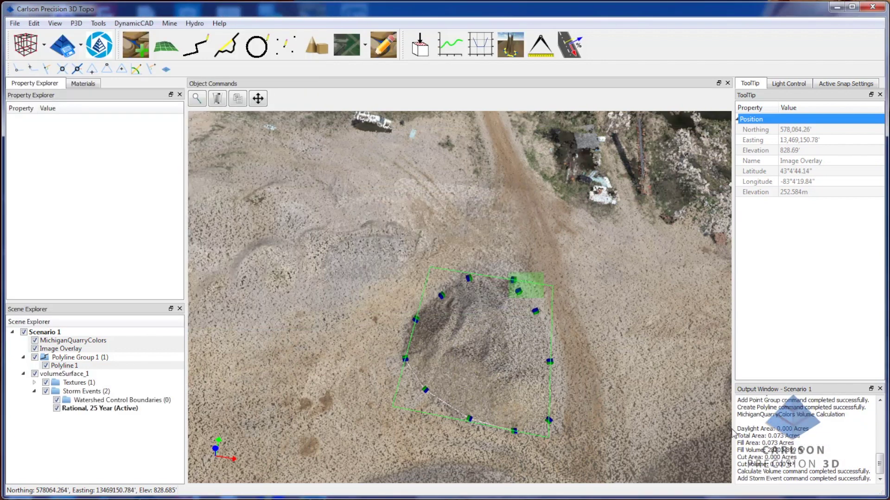
drag(737, 432, 808, 465)
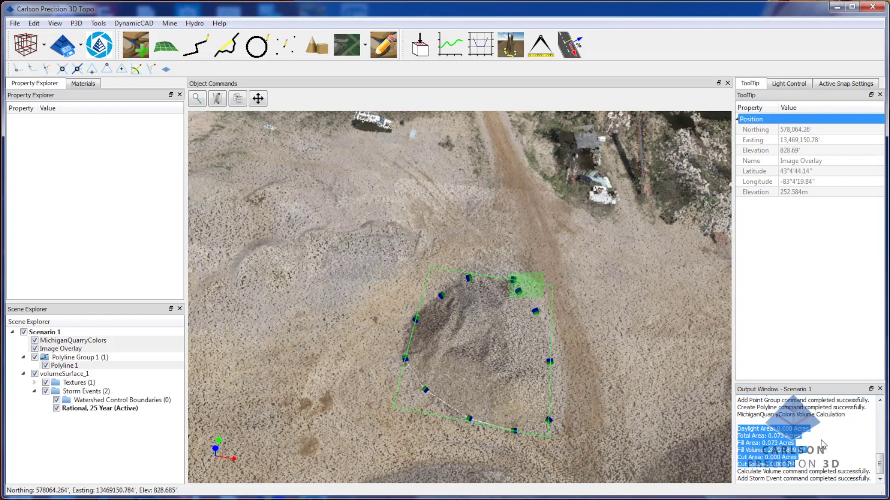
click(822, 446)
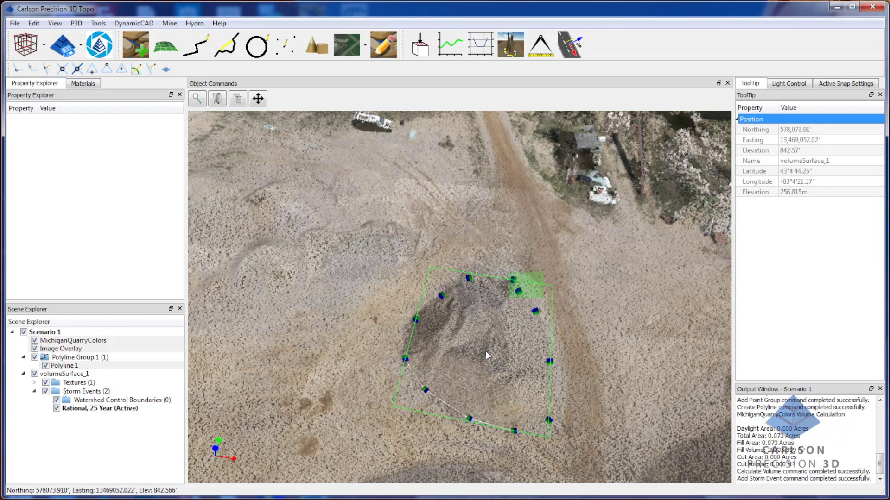
drag(490, 345, 503, 348)
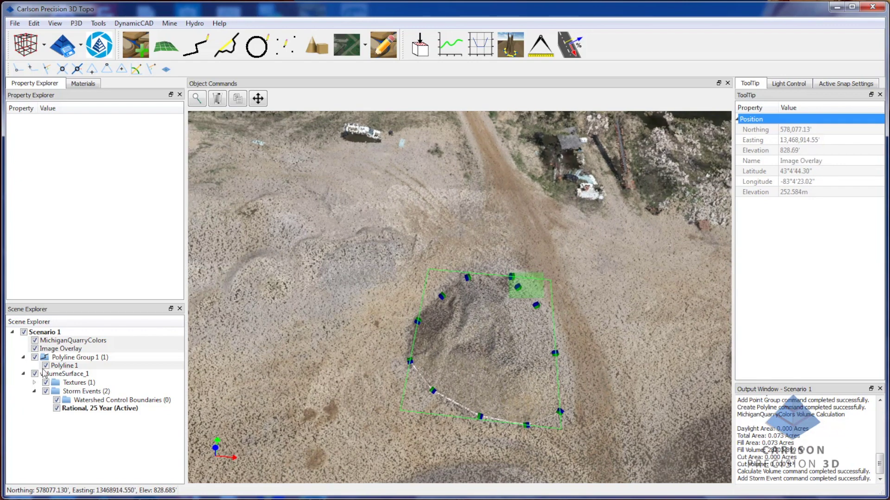
click(35, 342)
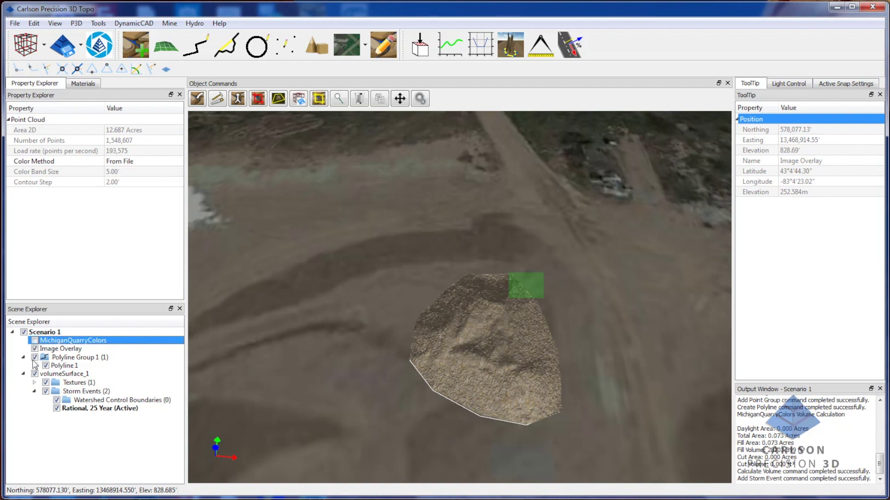
Step: Hide Polyline Group 1, toggle the Image Overlay off and on, and select volumeSurface_1
click(35, 358)
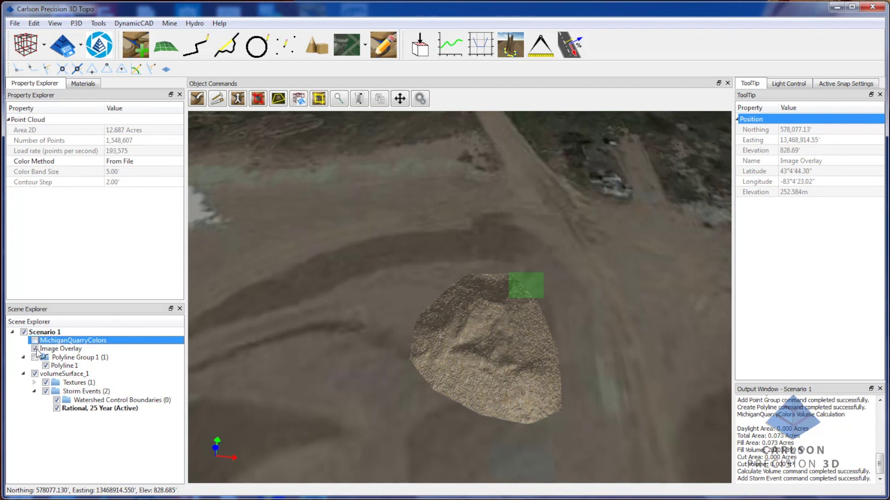
click(35, 349)
click(35, 349)
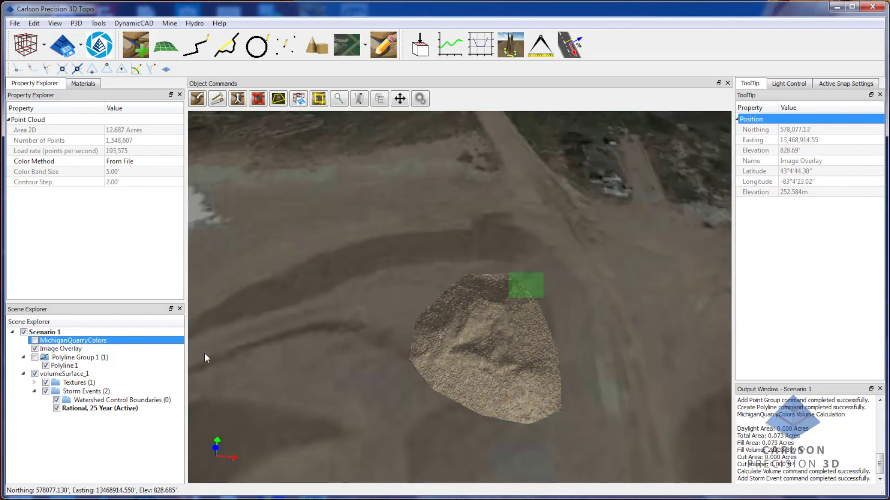
click(516, 346)
Step: Orbit, tilt and zoom around the textured volumeSurface_1 pile to inspect it
drag(516, 346, 515, 333)
scroll(516, 335, up, 2)
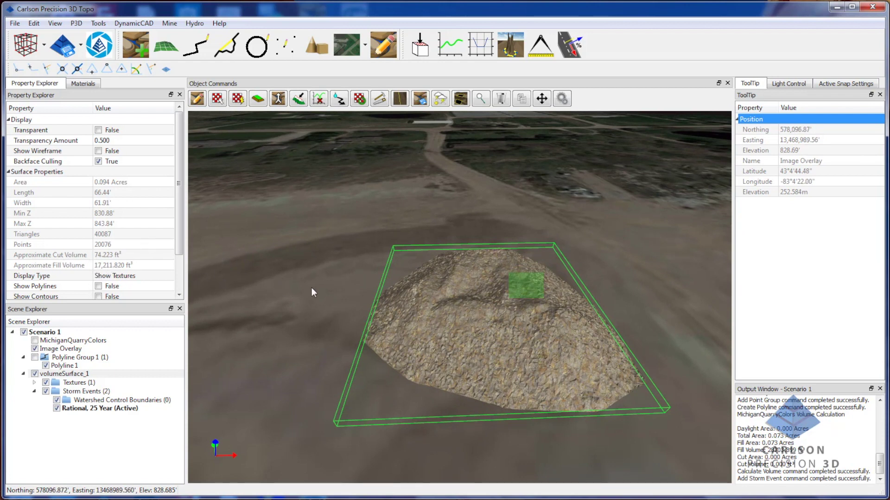
drag(528, 363, 522, 377)
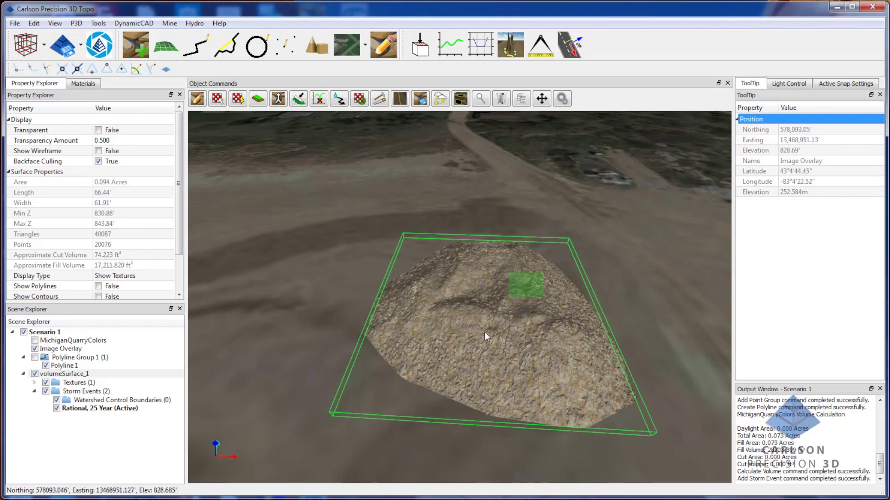
drag(534, 341, 568, 352)
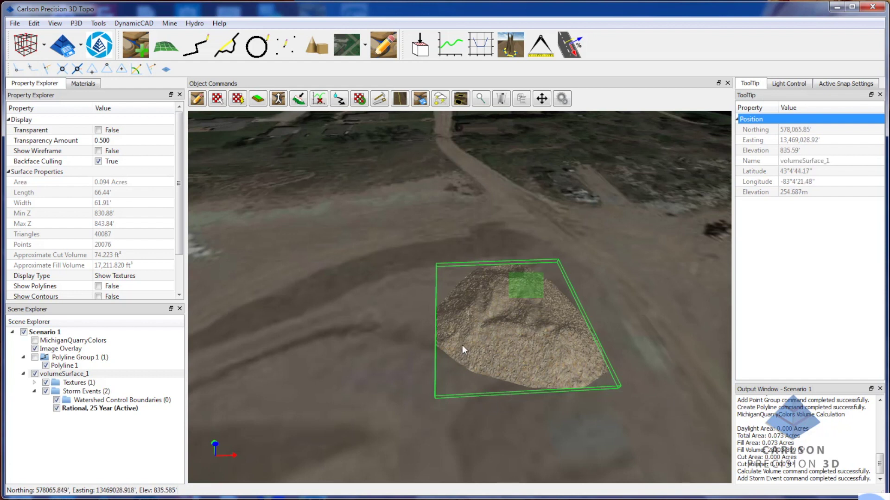
drag(499, 323, 488, 335)
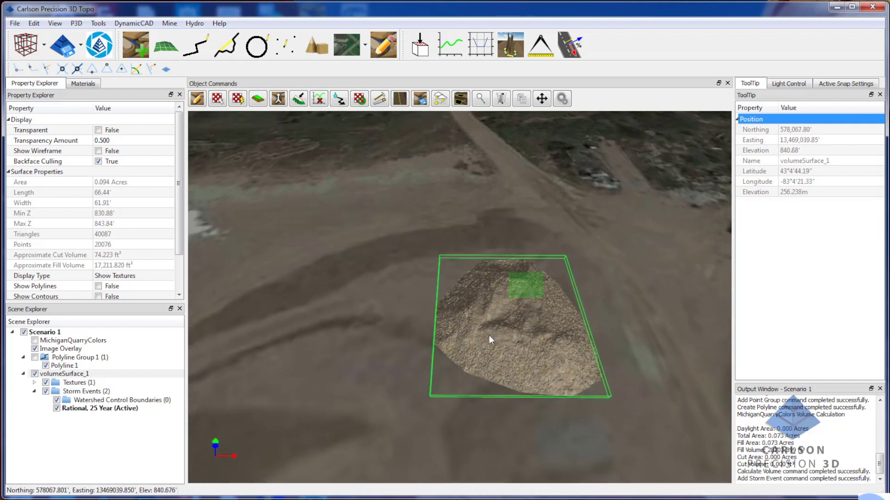
Step: Show MichiganQuarryColors, hide the aerial Image Overlay, and select the point cloud
click(34, 341)
drag(441, 252, 407, 264)
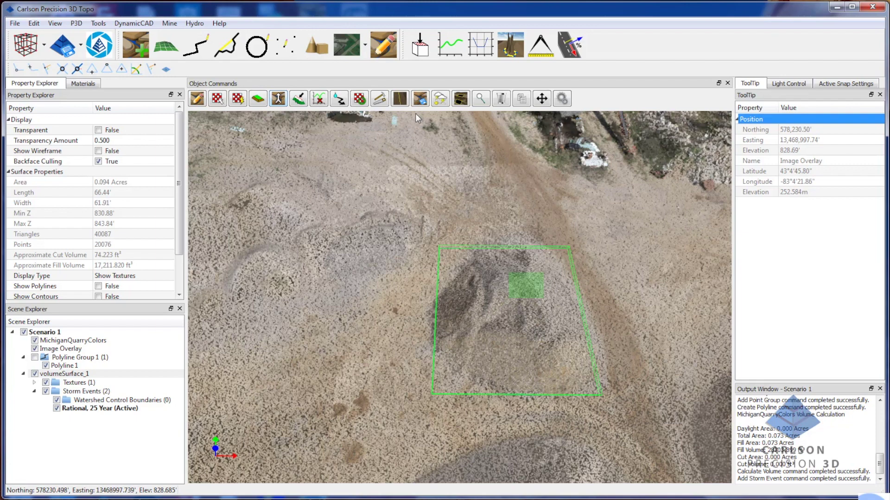
click(315, 165)
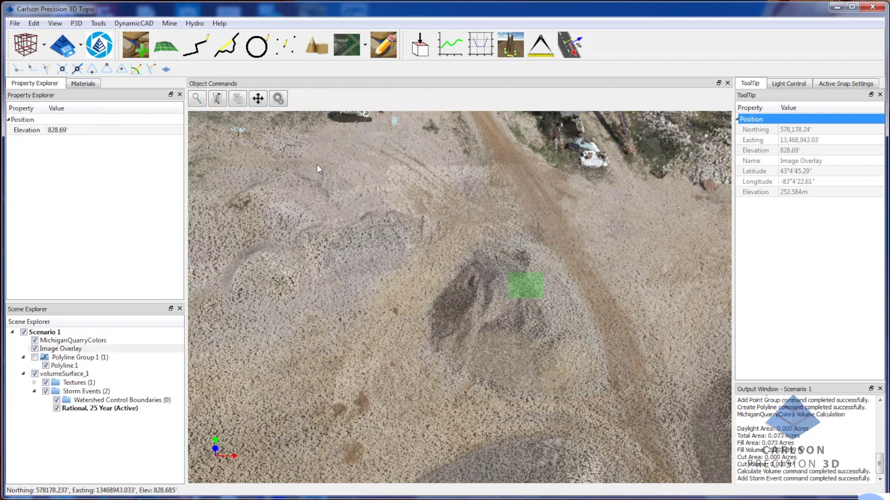
click(34, 350)
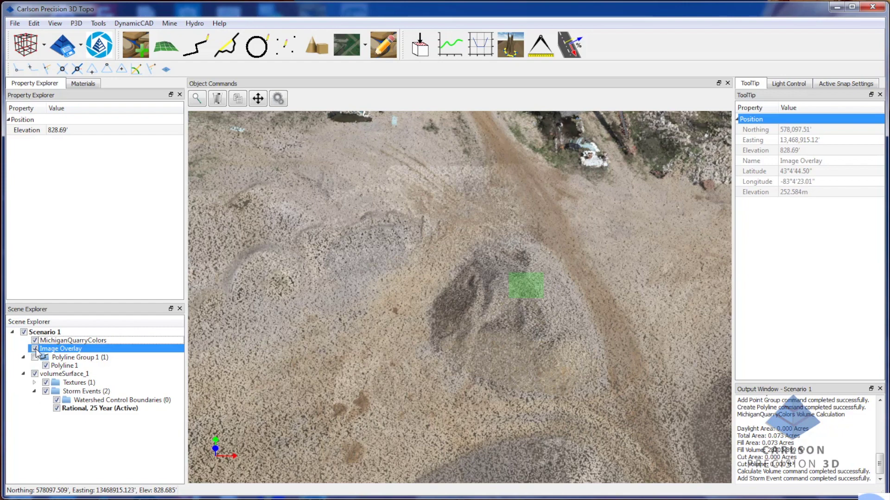
click(368, 196)
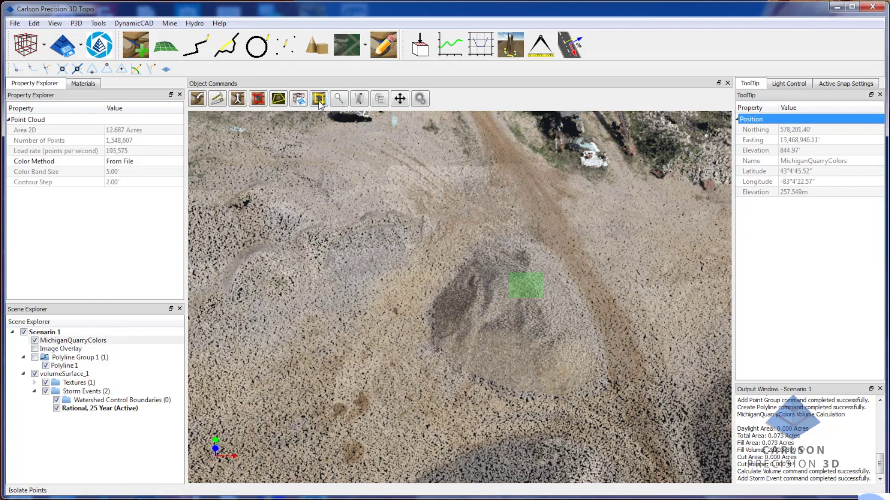
Step: Run Isolate Points and outline the stockpile with a ten-point polyline
click(318, 99)
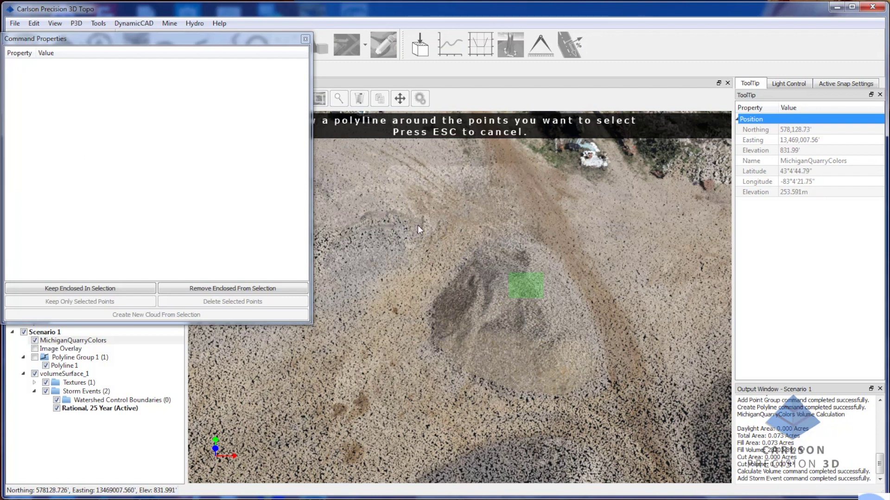
click(535, 241)
click(515, 252)
click(482, 241)
click(432, 298)
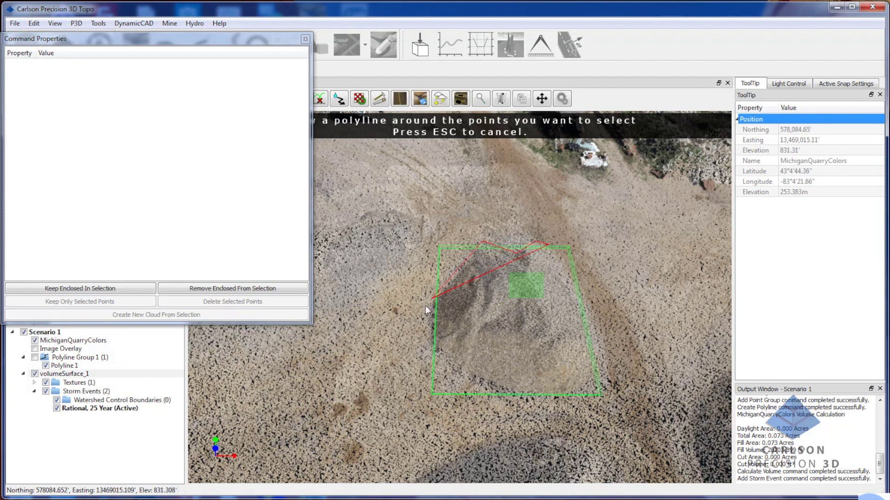
click(430, 342)
click(450, 369)
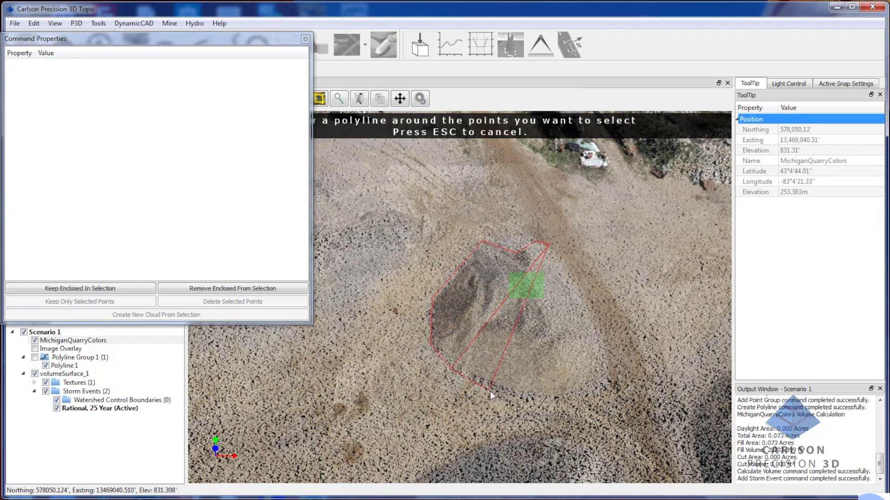
click(570, 399)
click(601, 349)
click(589, 301)
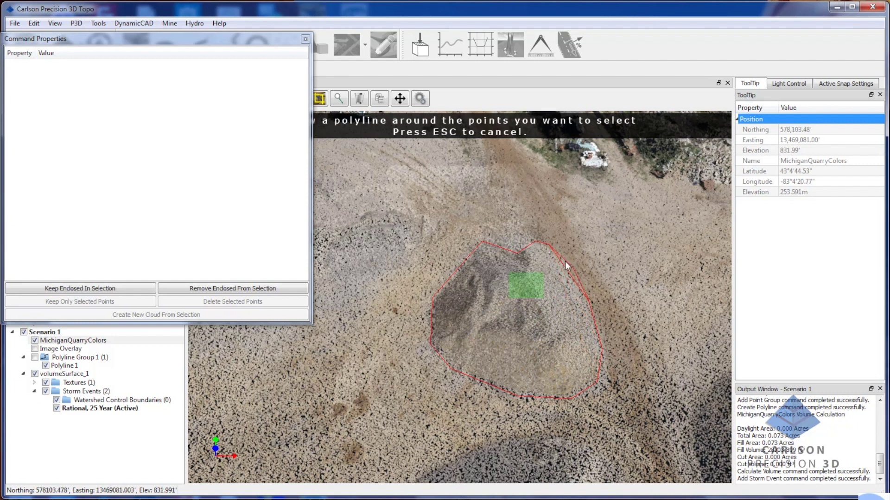
click(562, 261)
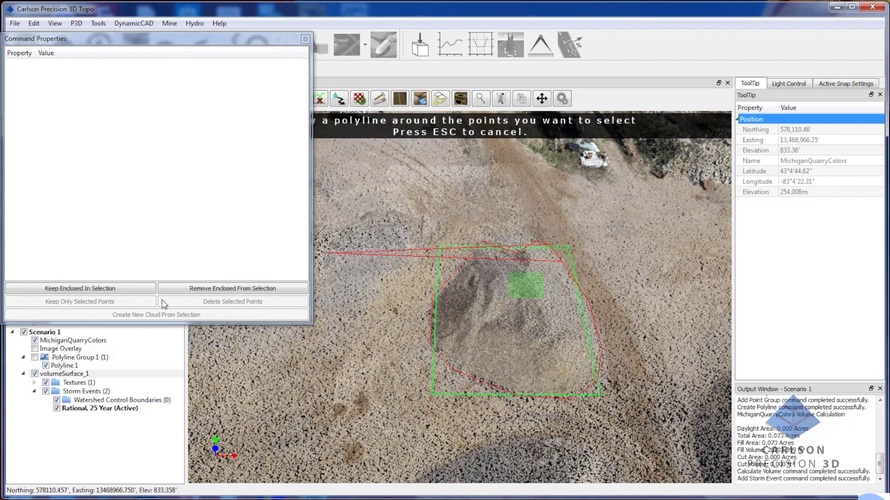
Step: Keep the enclosed points and create the new Unnamed Node cloud from them
click(107, 291)
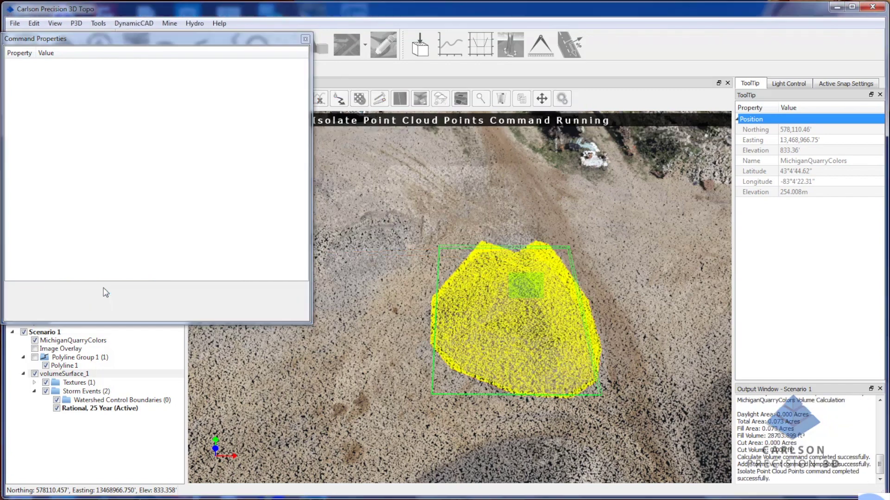
click(162, 316)
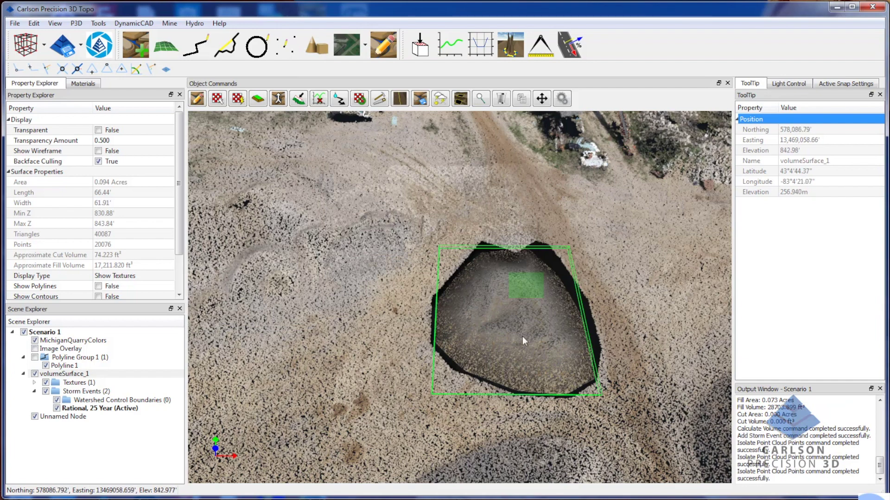
click(73, 416)
Step: Rename the Unnamed Node point cloud to 'Pile 1'
right_click(76, 417)
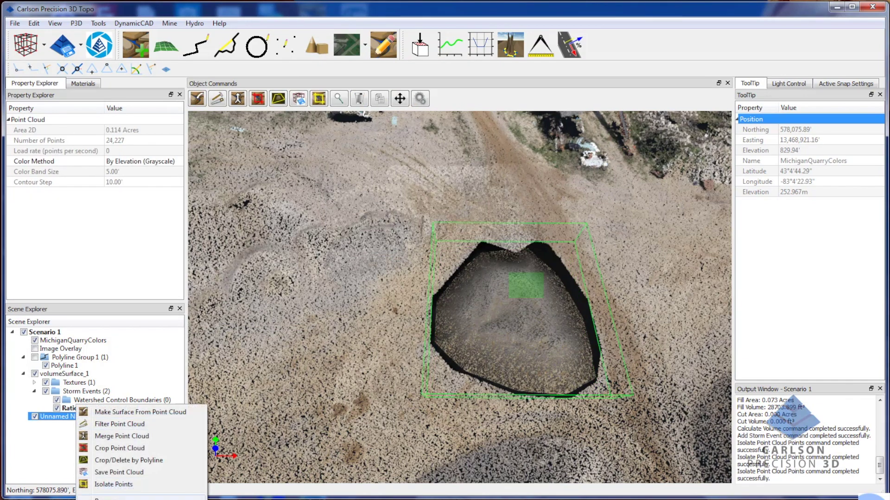
click(143, 497)
text(Pile 1)
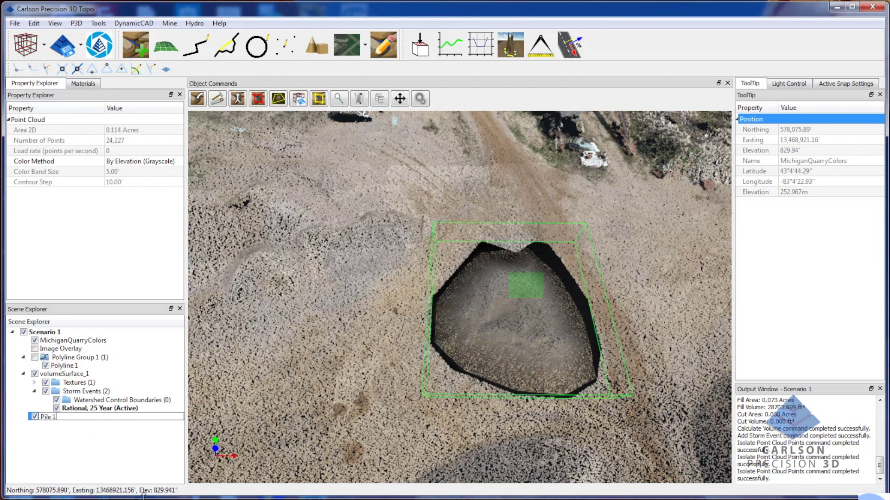
key(Return)
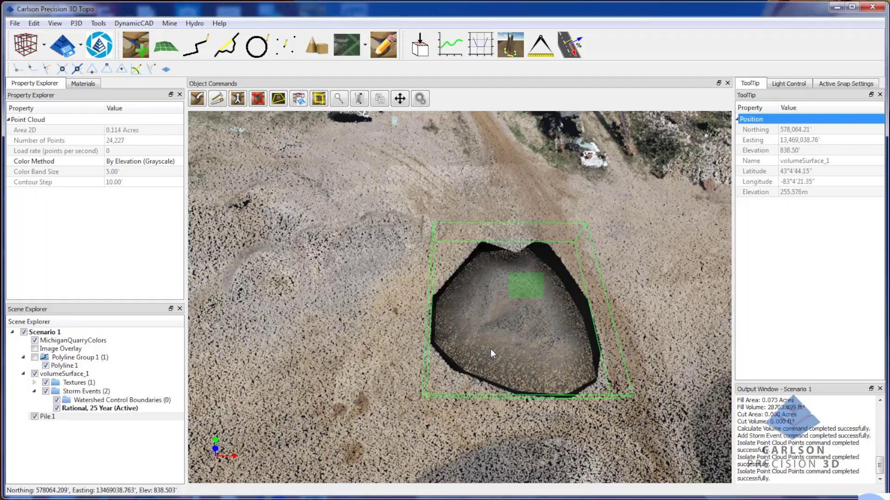
drag(532, 349, 551, 369)
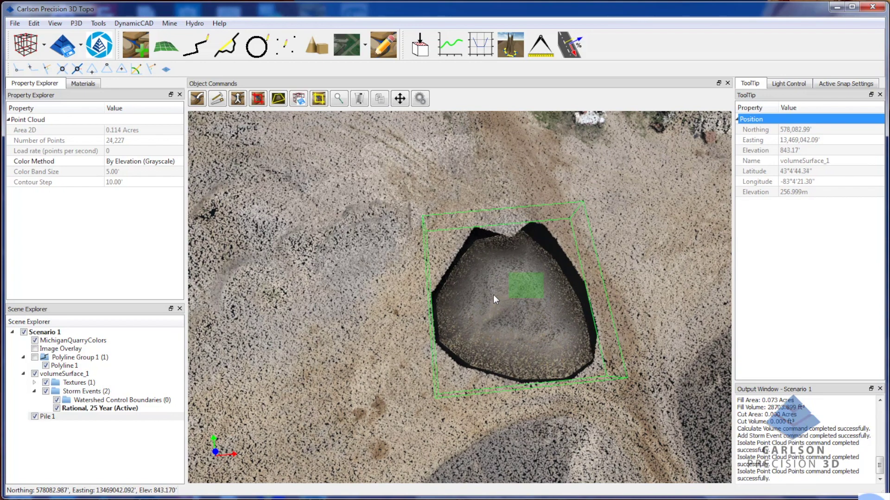
Step: Hide Pile 1 and volumeSurface_1, then select MichiganQuarryColors to see its hole
click(35, 417)
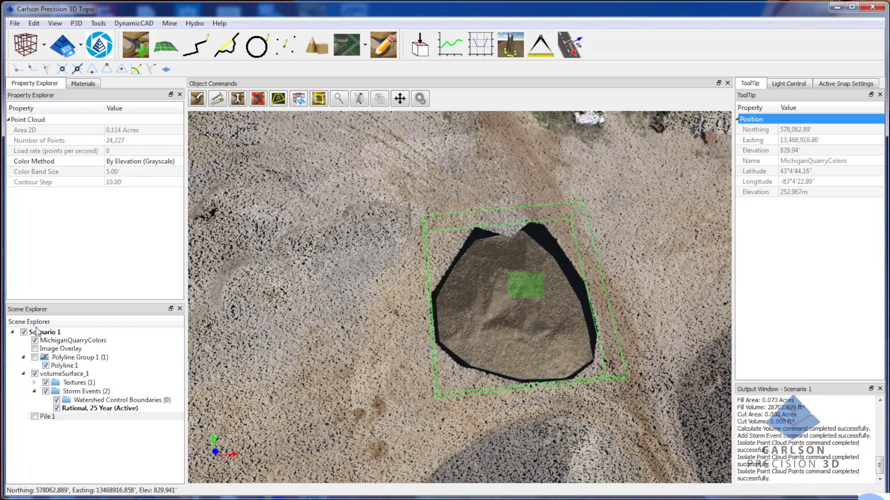
click(35, 374)
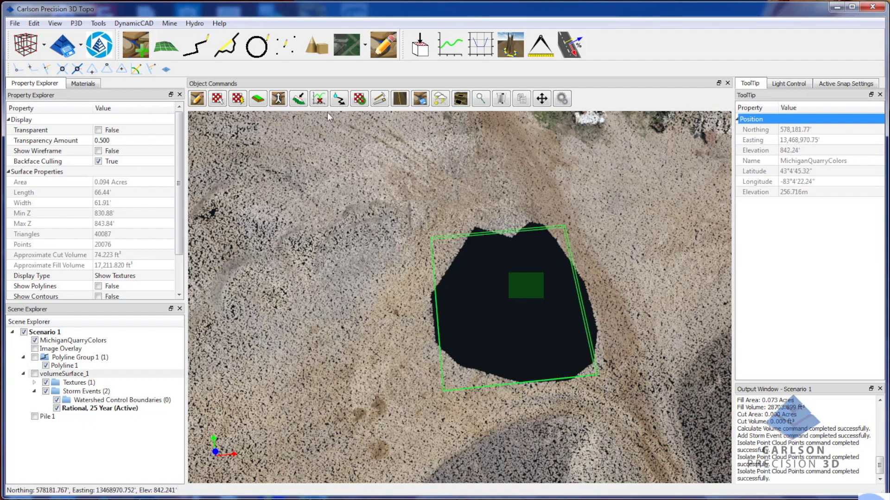
click(332, 172)
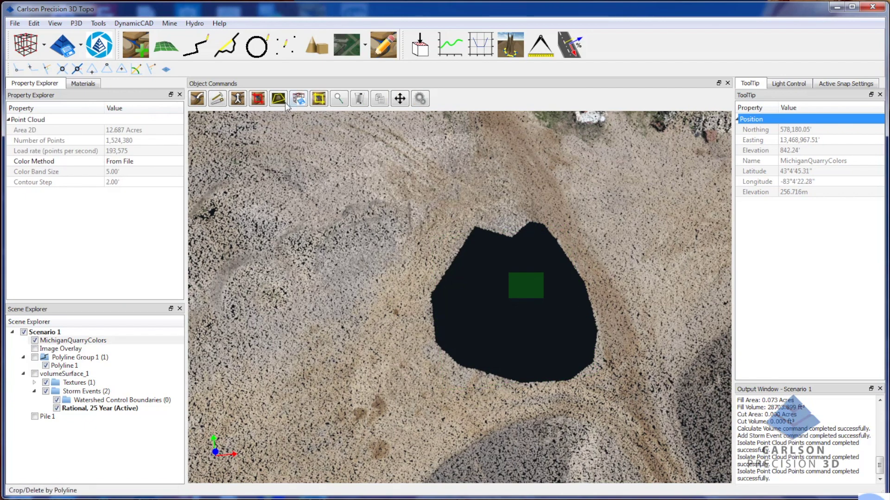
Step: Outline four corners around the pile's hole and keep only the MichiganQuarryColors points inside, leaving 36,551 points
click(319, 99)
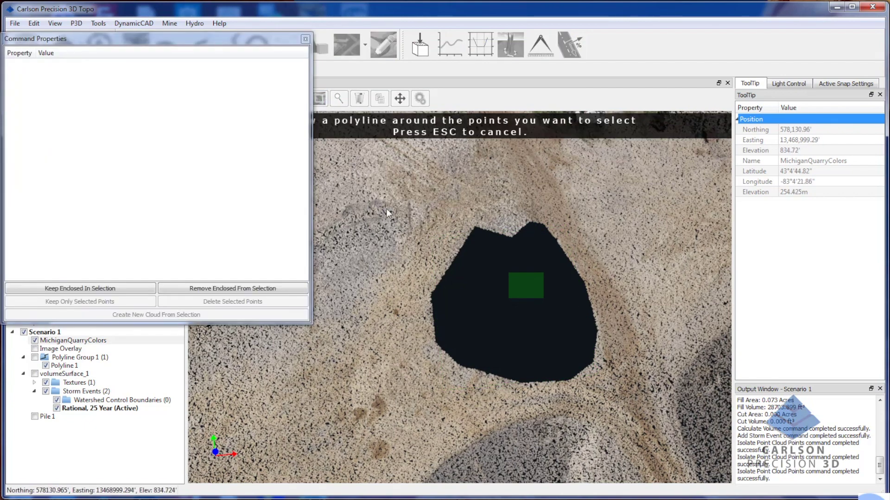
click(400, 198)
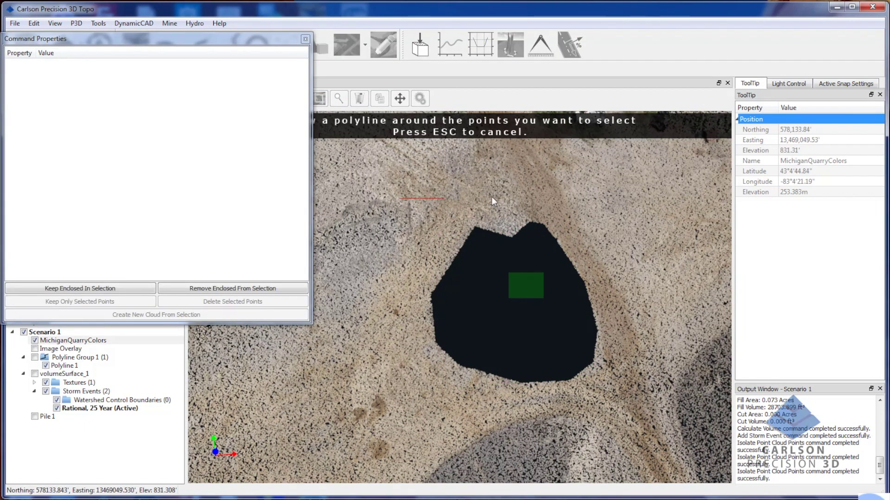
click(589, 193)
click(661, 419)
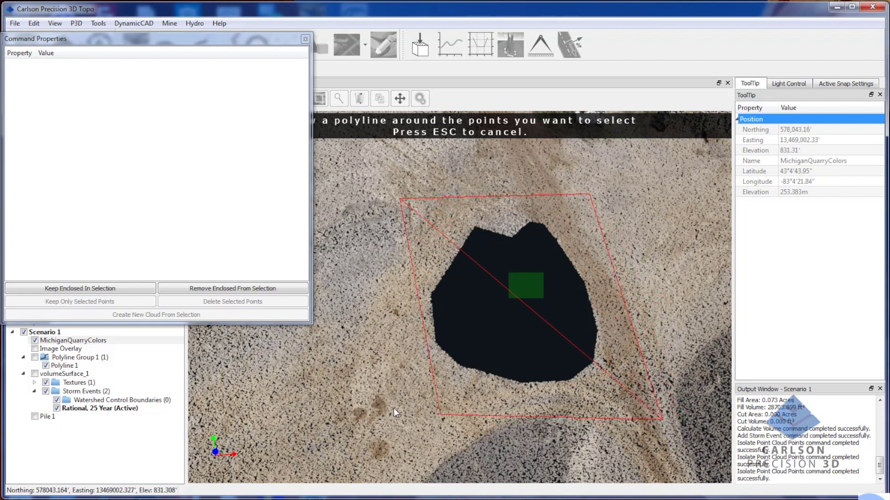
click(401, 412)
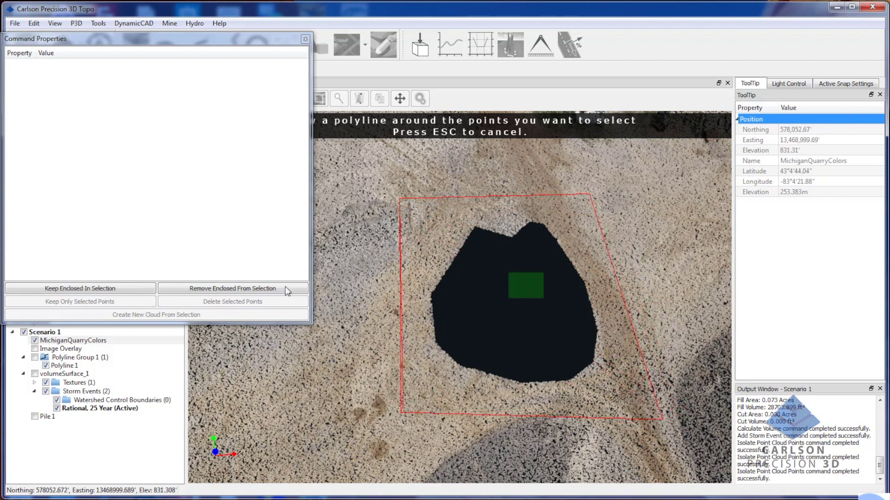
click(129, 293)
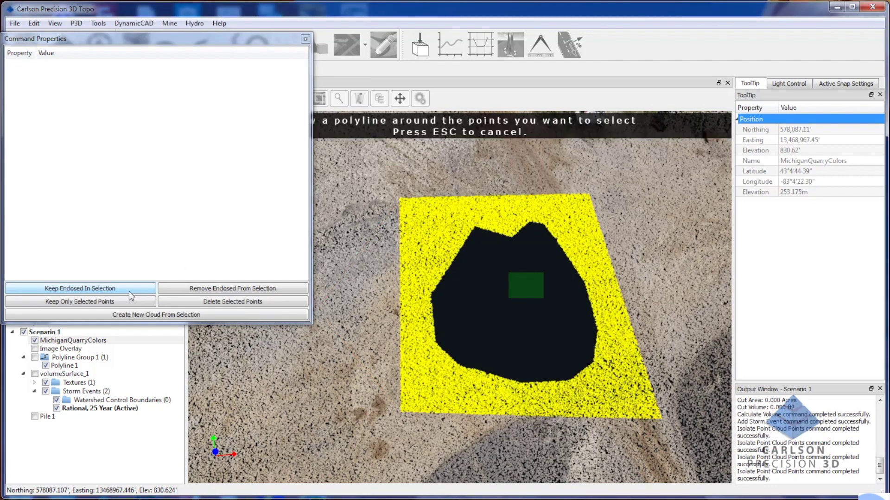
click(96, 301)
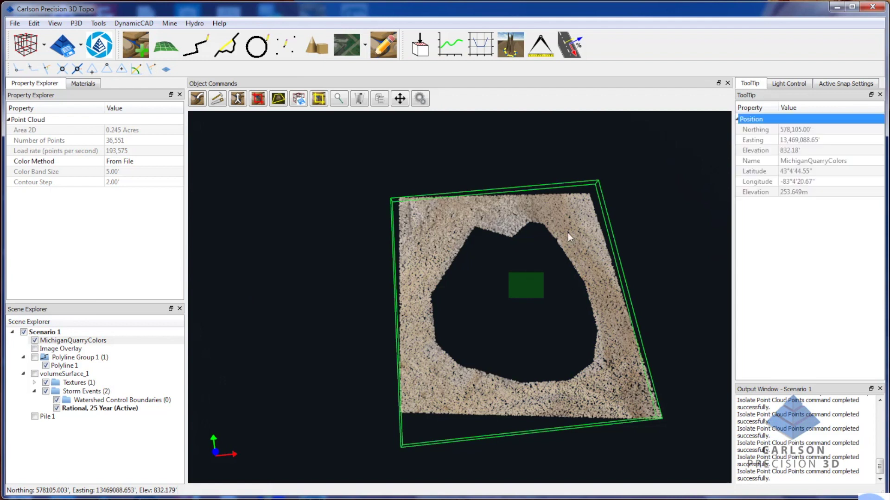
Step: Create the MichiganQuarryColors_tin TIN surface from the trimmed point cloud and hide the point cloud
click(197, 99)
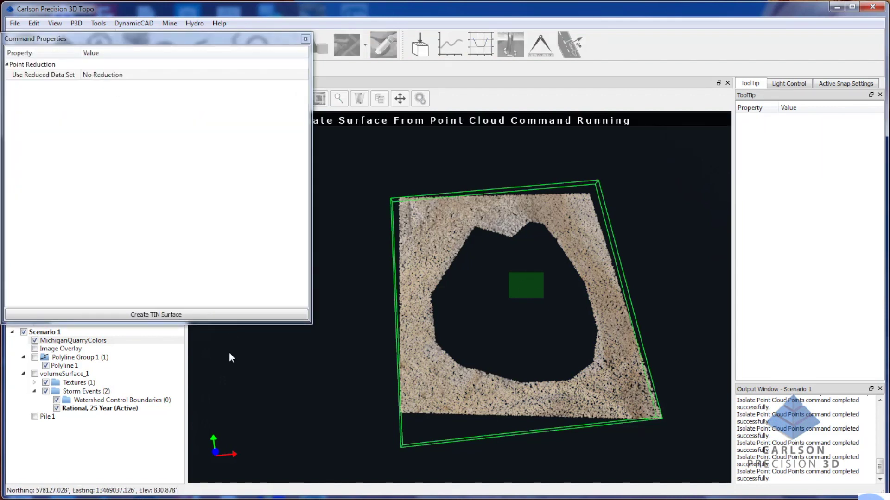
click(224, 314)
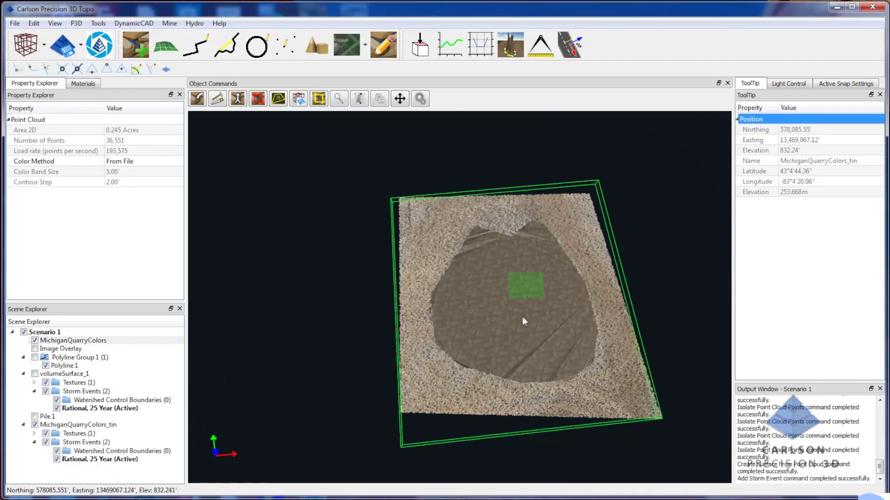
mouse_move(571, 351)
mouse_down()
mouse_move(571, 263)
mouse_move(534, 244)
mouse_move(576, 315)
mouse_move(569, 342)
mouse_up()
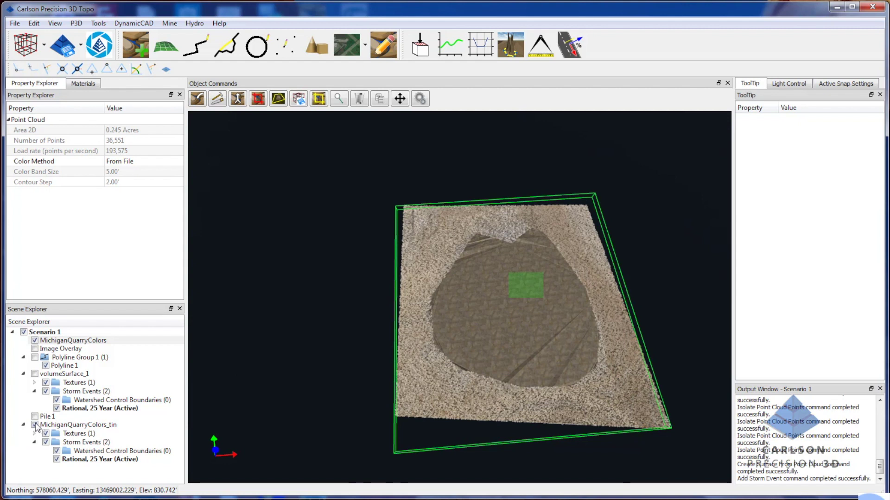
click(35, 341)
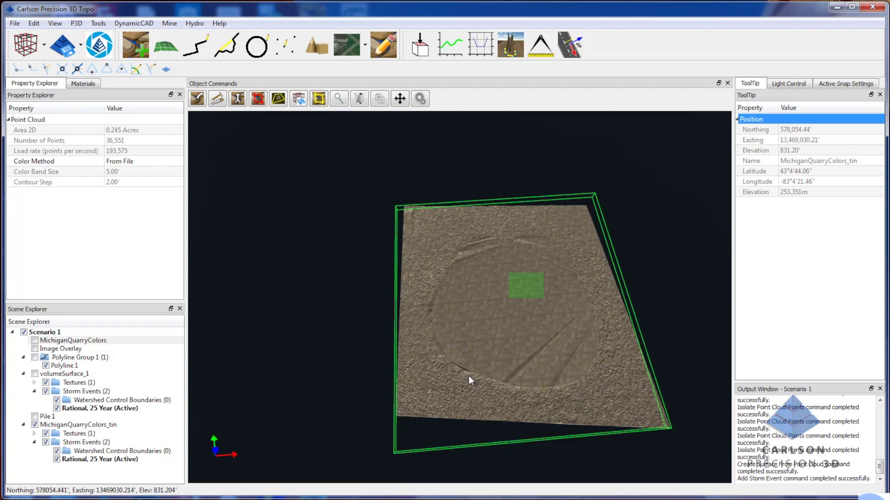
drag(470, 380, 458, 371)
Step: Apply the Grass_1 texture to the ground TIN and display the volumeSurface_1 pile surface
click(82, 85)
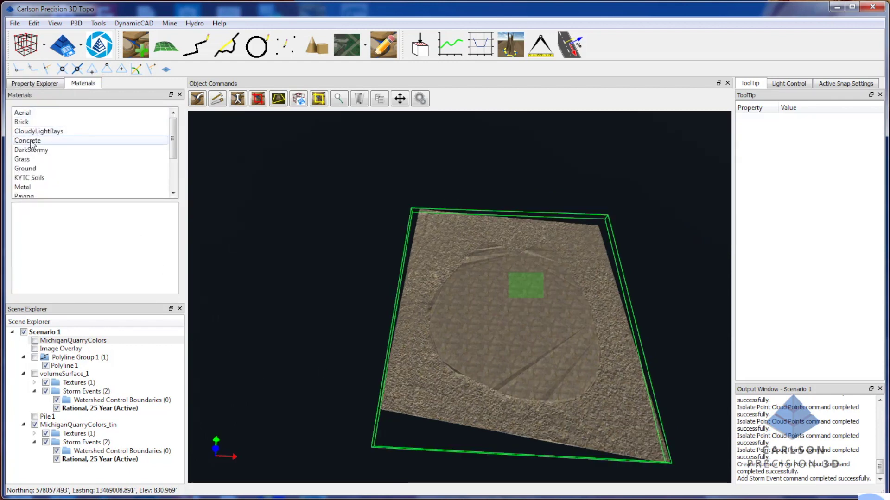
click(27, 159)
click(58, 224)
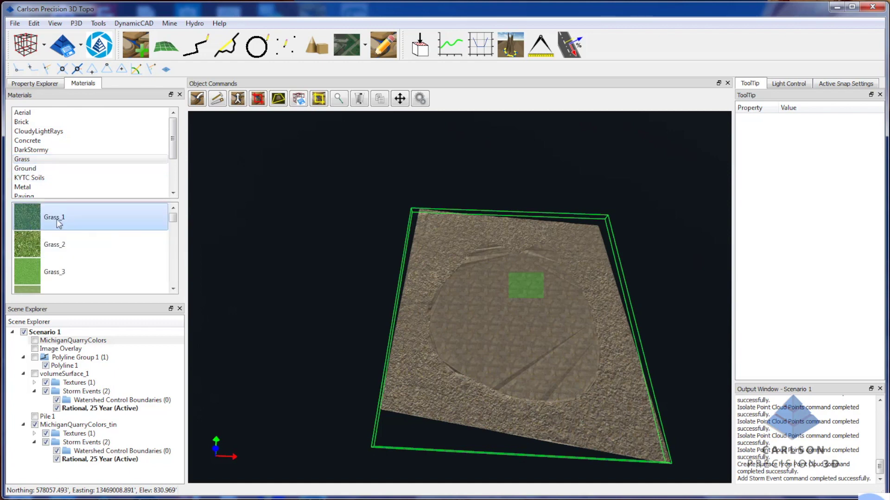
drag(59, 224, 441, 224)
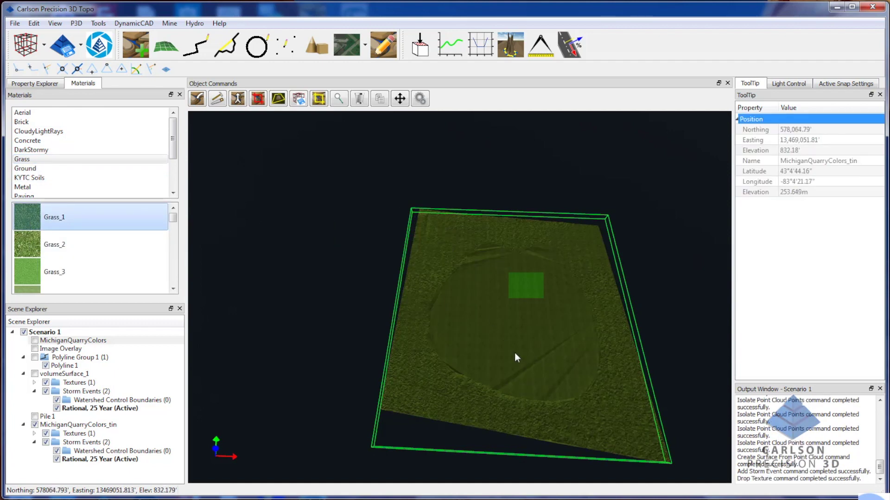
drag(516, 353, 445, 389)
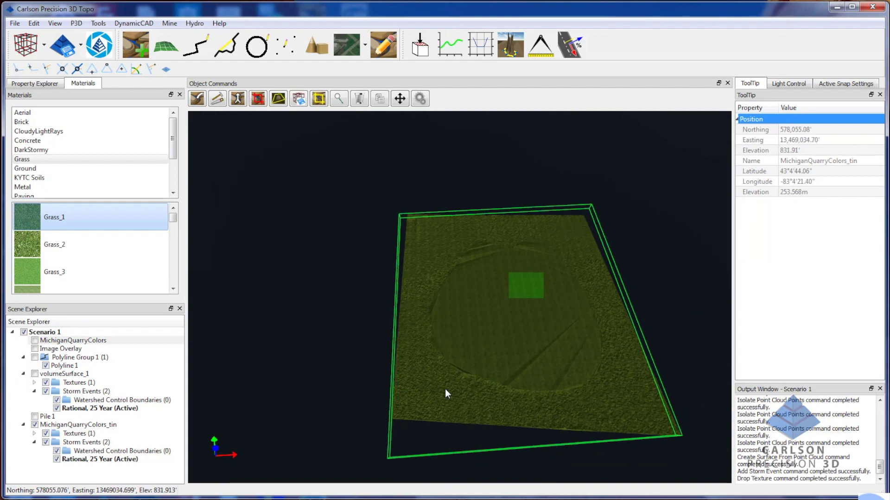
click(35, 375)
click(45, 84)
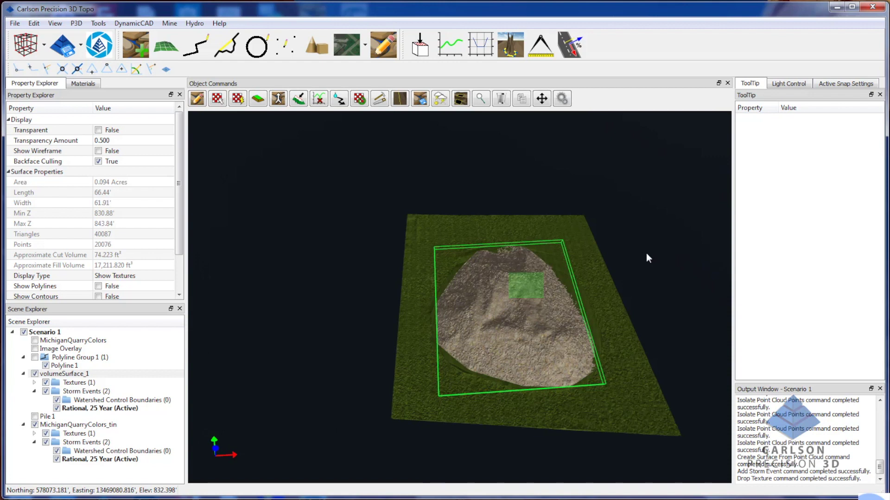
drag(544, 312, 527, 312)
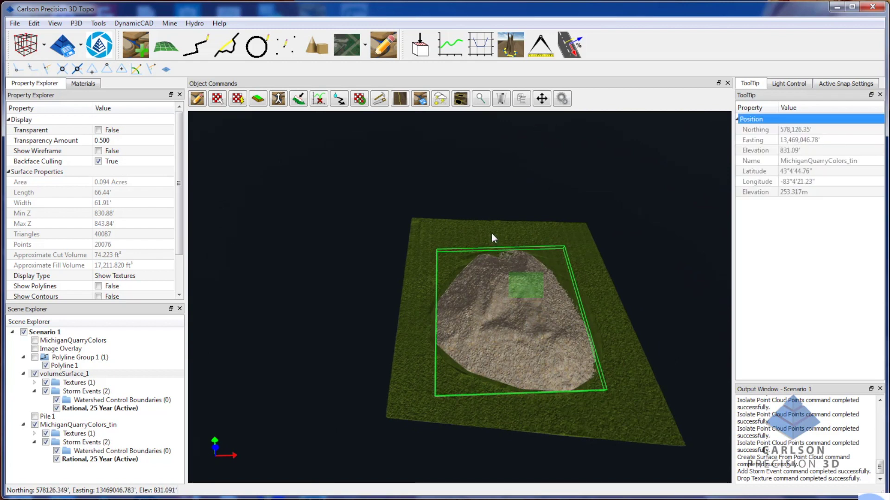
click(494, 217)
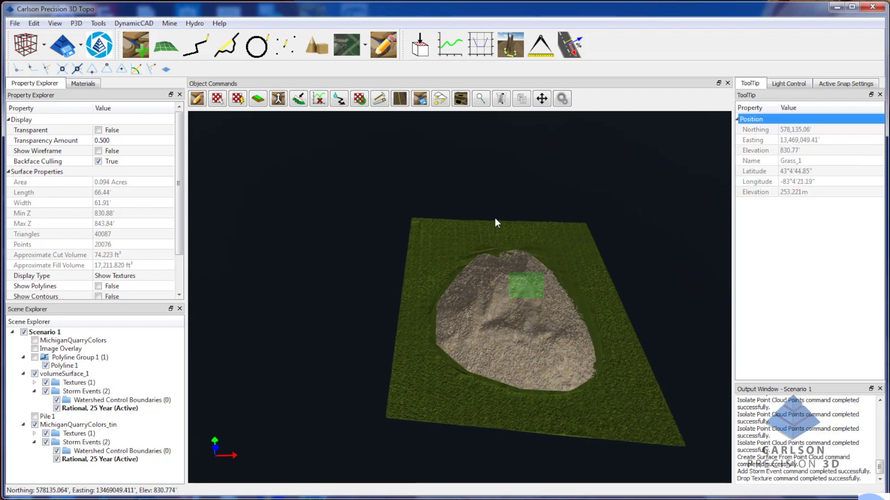
Step: Compute volumeSurface_1 (top) against the ground TIN (bottom): 18,313.089 ft³ fill, 9.139 ft³ cut
click(511, 48)
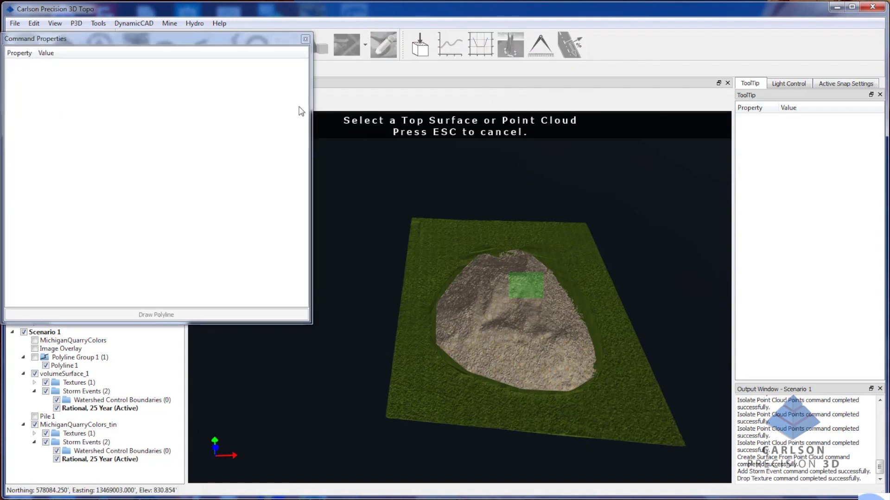
click(494, 310)
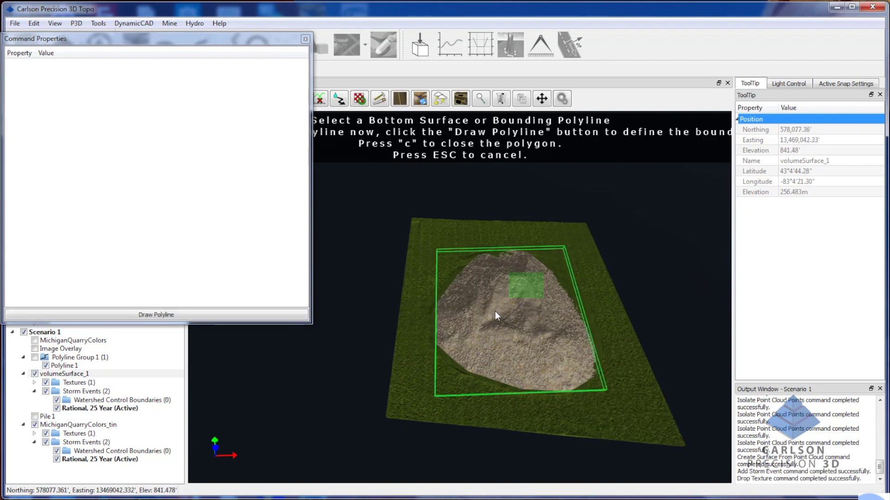
click(412, 374)
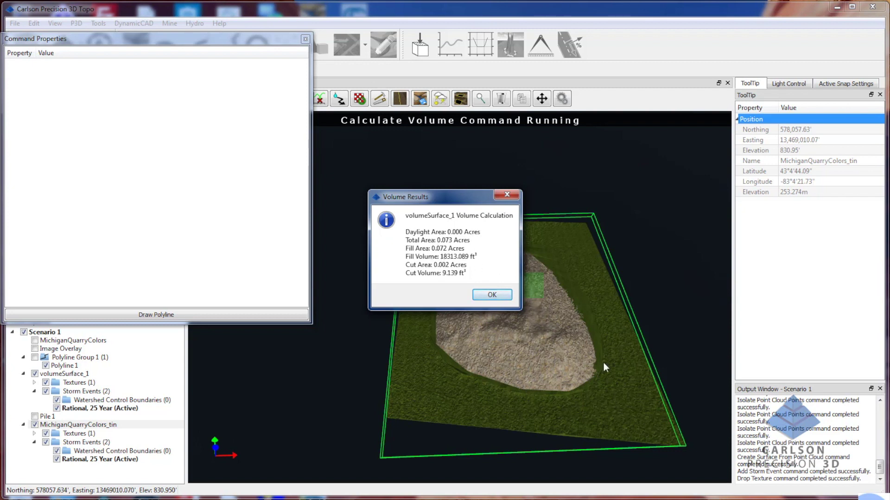
click(497, 300)
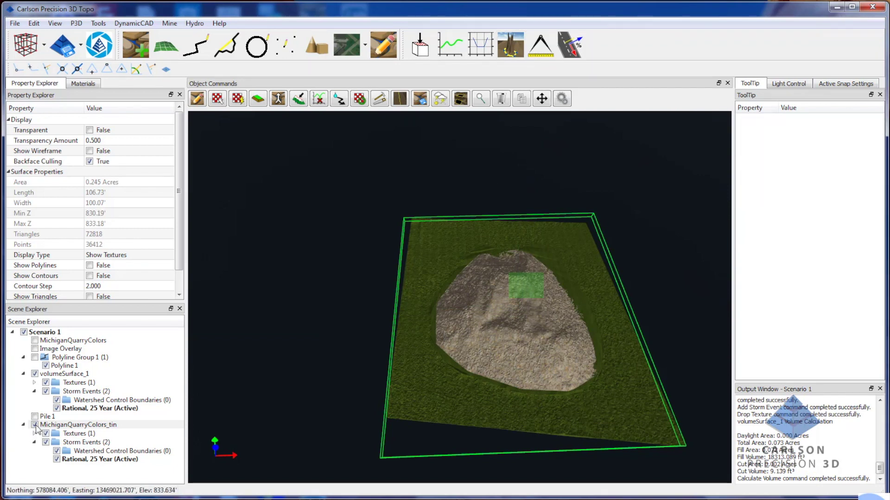
Step: Hide volumeSurface_1 and trace closed Polyline 2 around the mound, an 8-segment 251.37' outline enclosing 0.105 acres
click(35, 374)
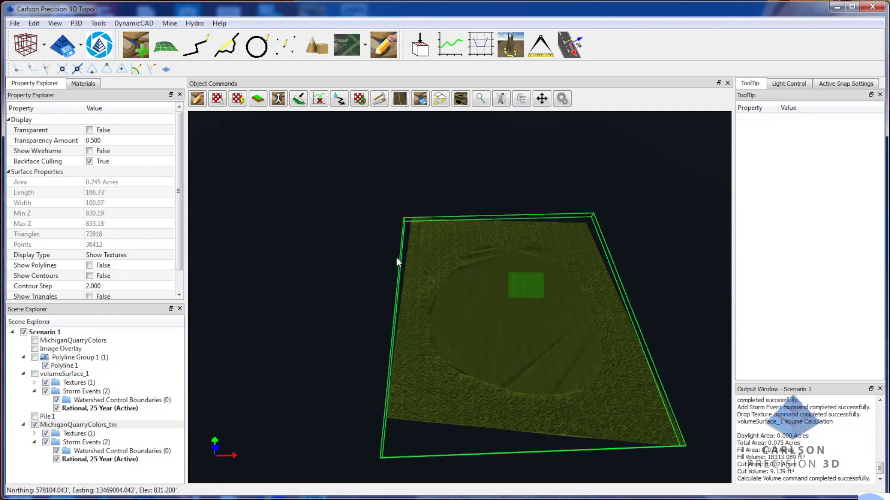
click(196, 45)
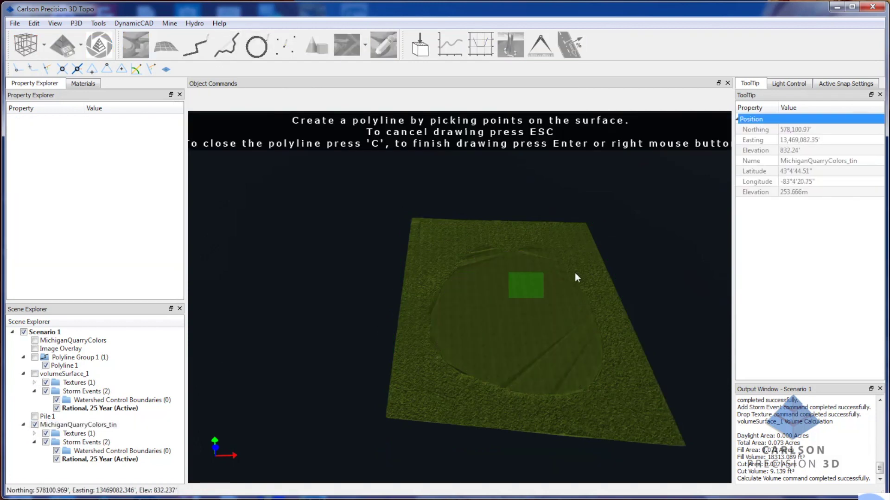
click(573, 262)
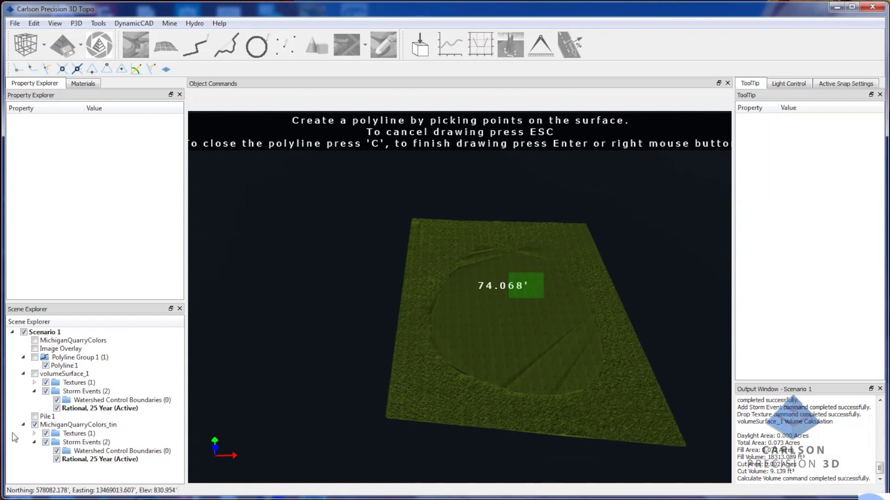
click(34, 357)
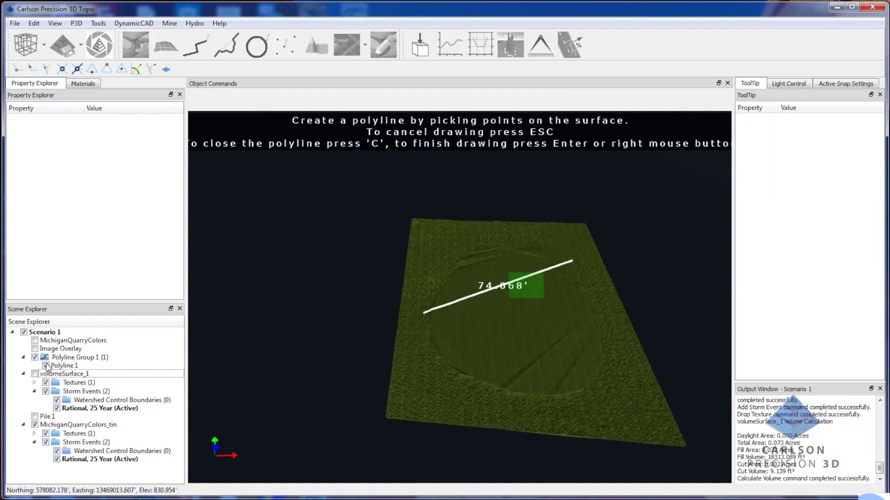
click(463, 240)
click(422, 320)
click(442, 376)
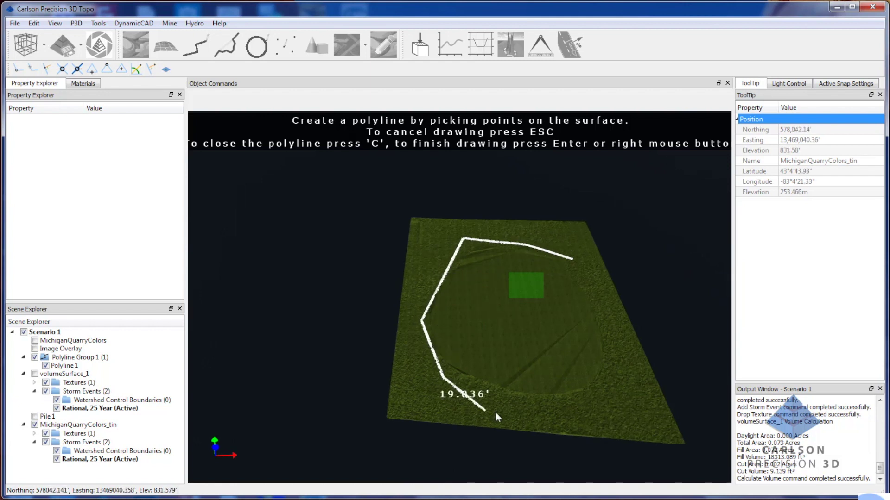
click(560, 413)
click(611, 384)
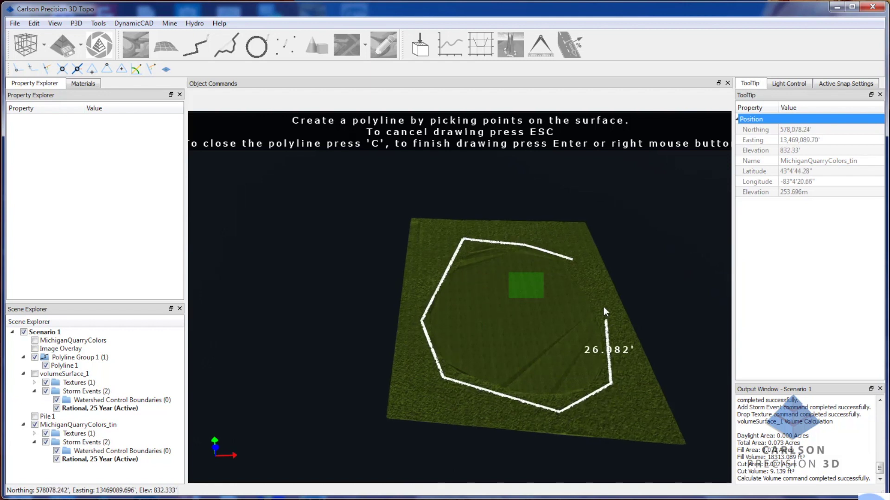
click(603, 307)
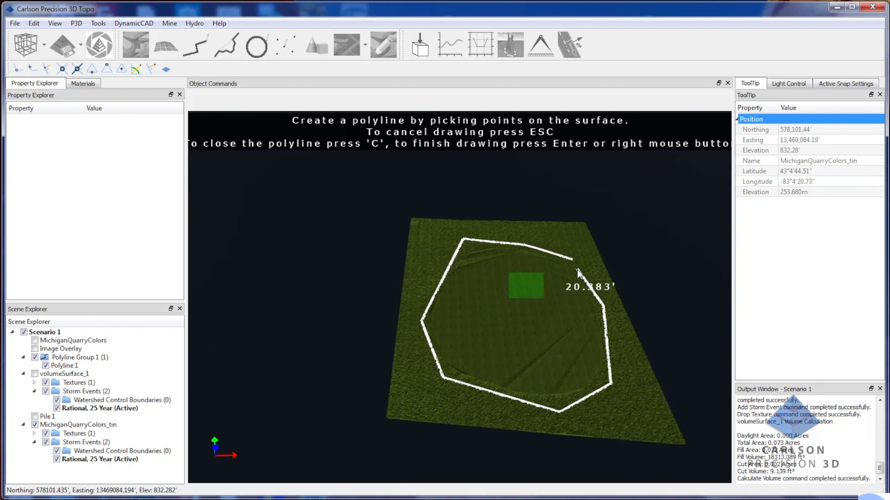
click(577, 269)
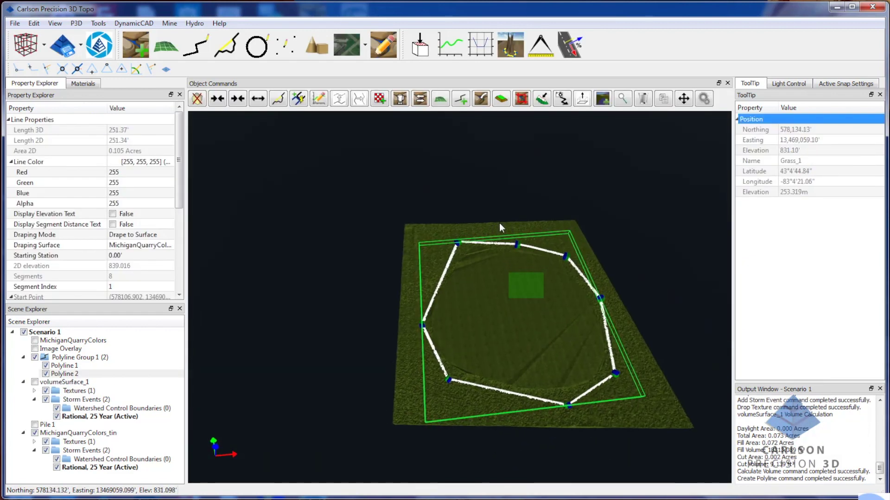
Step: Compute MichiganQuarryColors_tin volume bounded by Polyline 2: 10,439.416 ft³ fill, zero cut
click(516, 51)
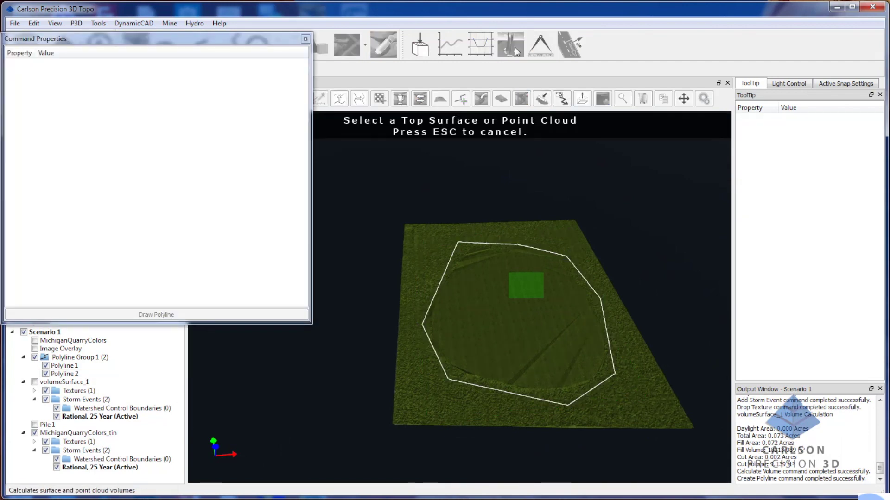
click(434, 248)
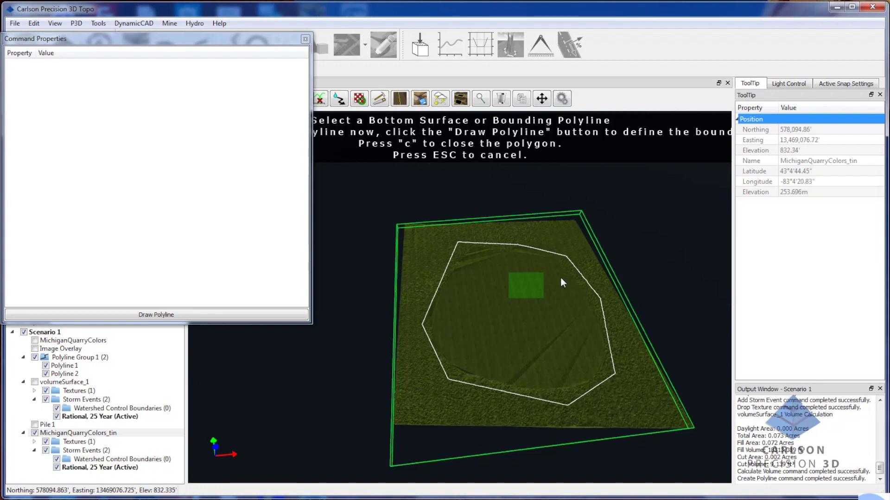
click(558, 250)
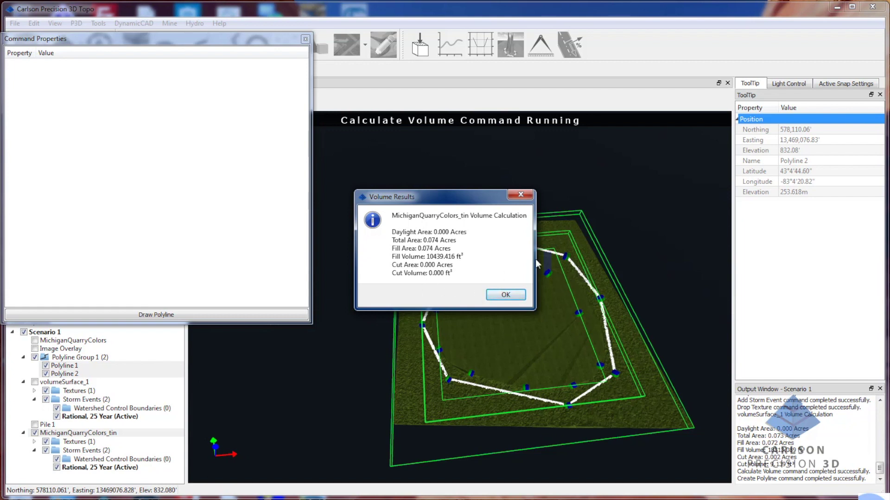
click(511, 298)
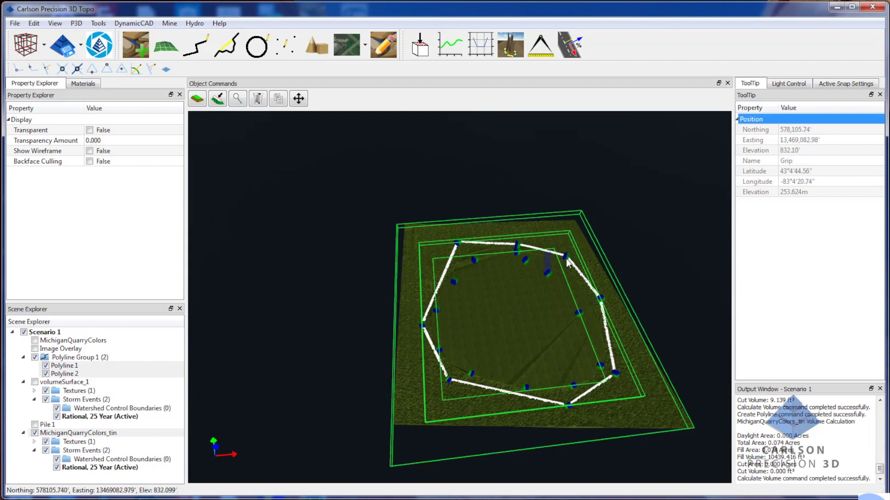
key(Escape)
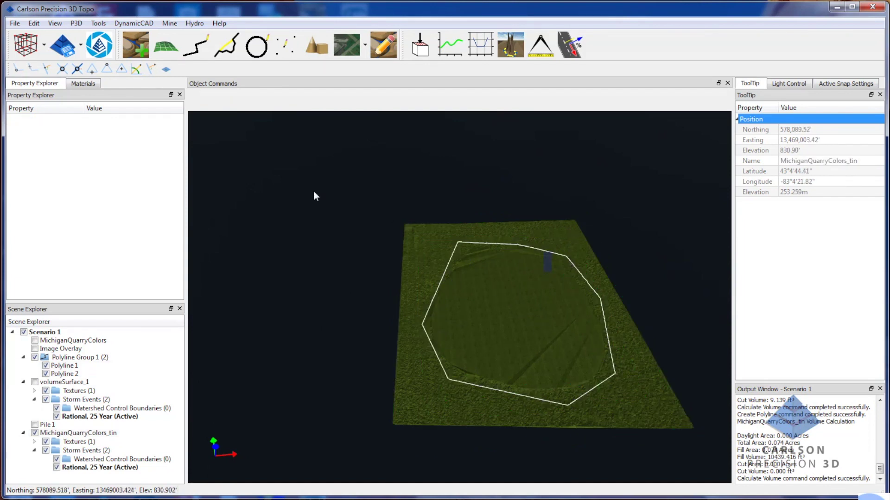